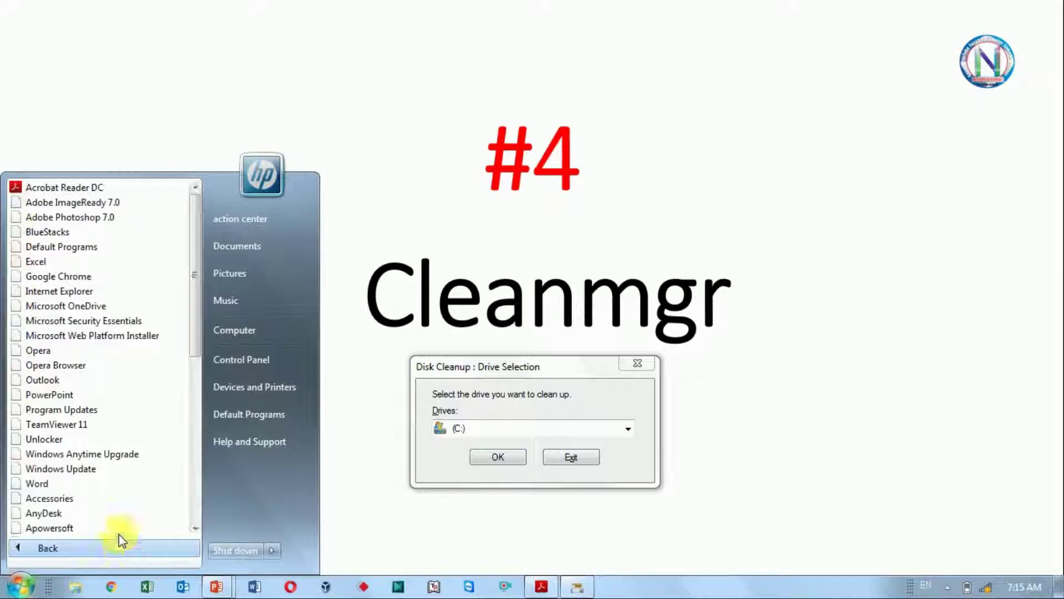
# Locate Disk Cleanup among the System Tools in Accessories, and return to the drive selection dialog
pyautogui.click(109, 500)
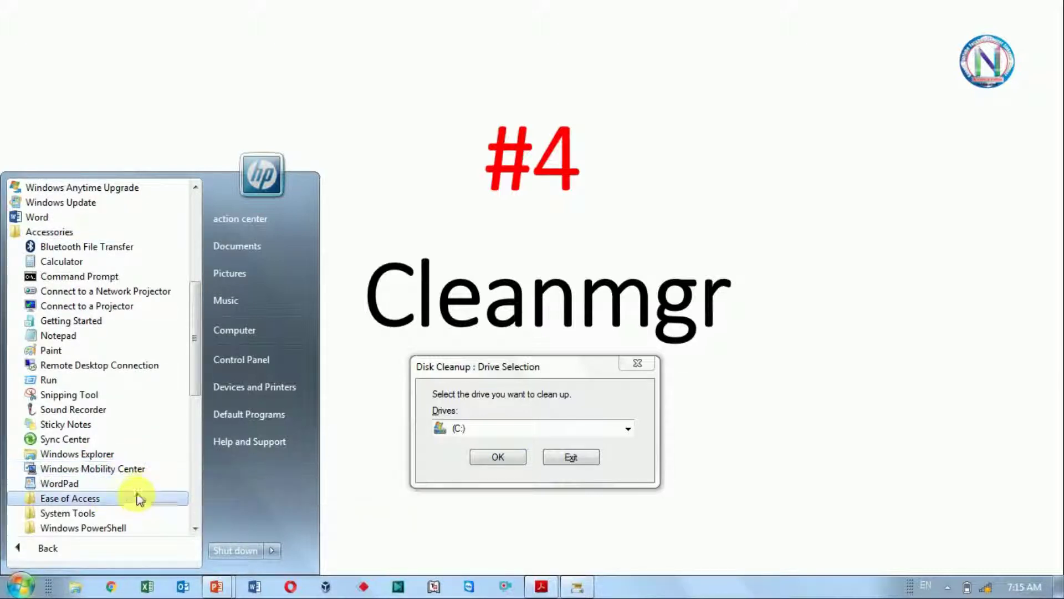
pyautogui.click(133, 515)
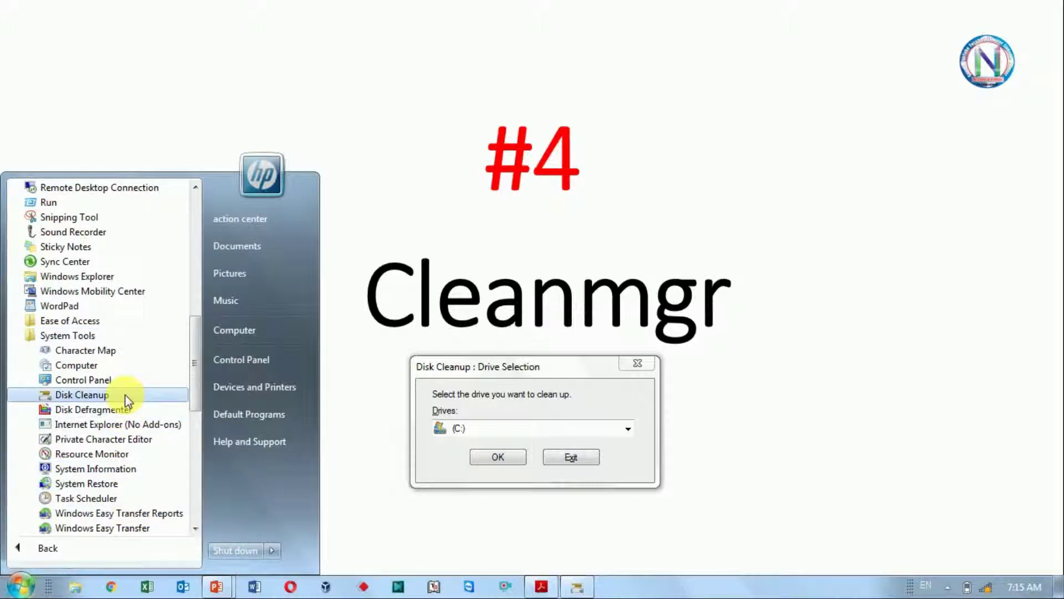
pyautogui.click(520, 476)
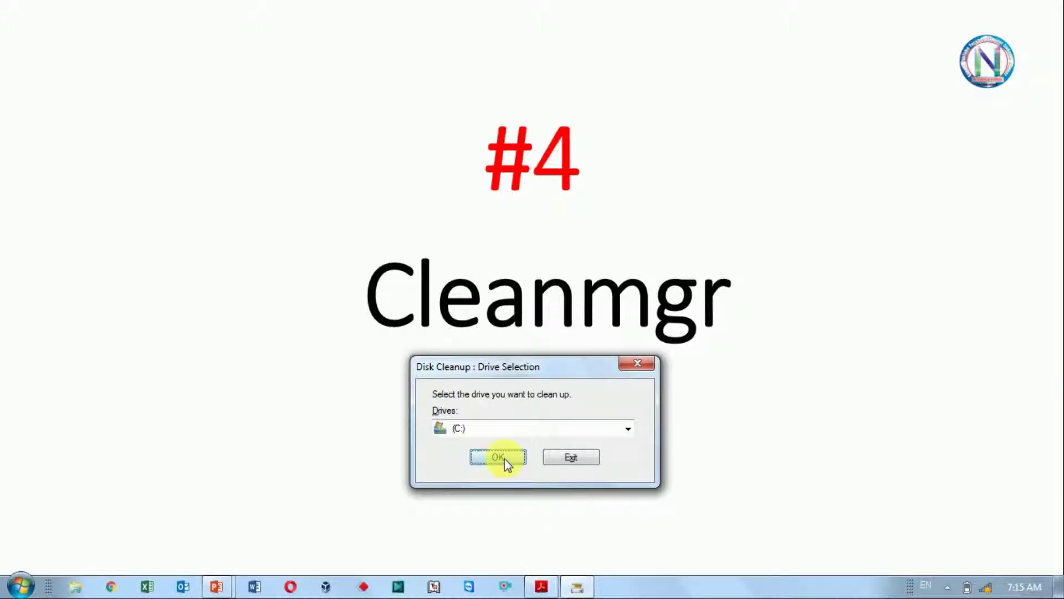
# Scan drive C: with Disk Cleanup and request the cleanup of system files as well
pyautogui.click(497, 457)
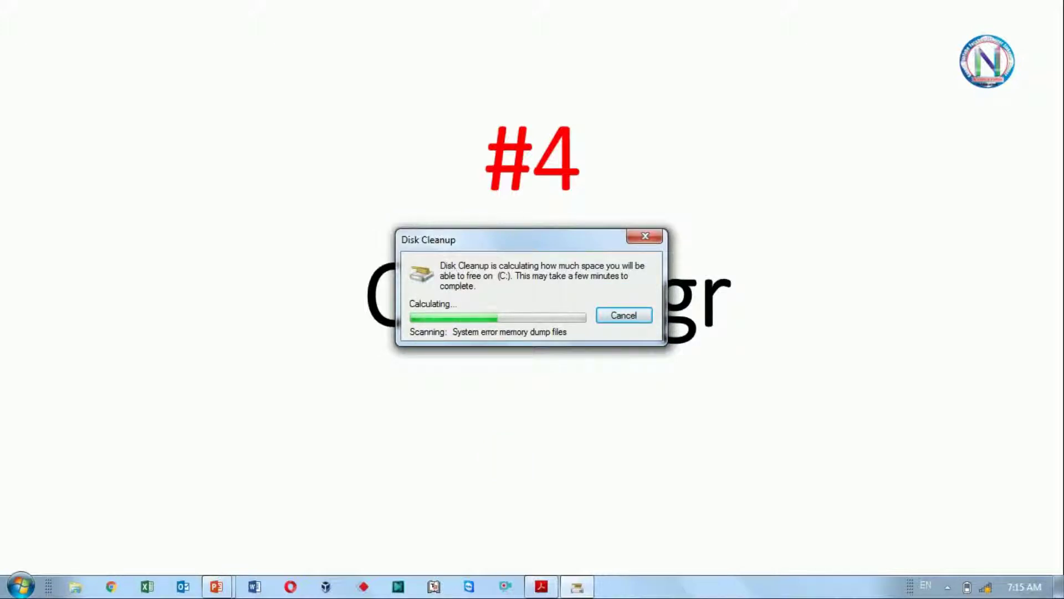
pyautogui.moveTo(510, 239); pyautogui.dragTo(525, 381)
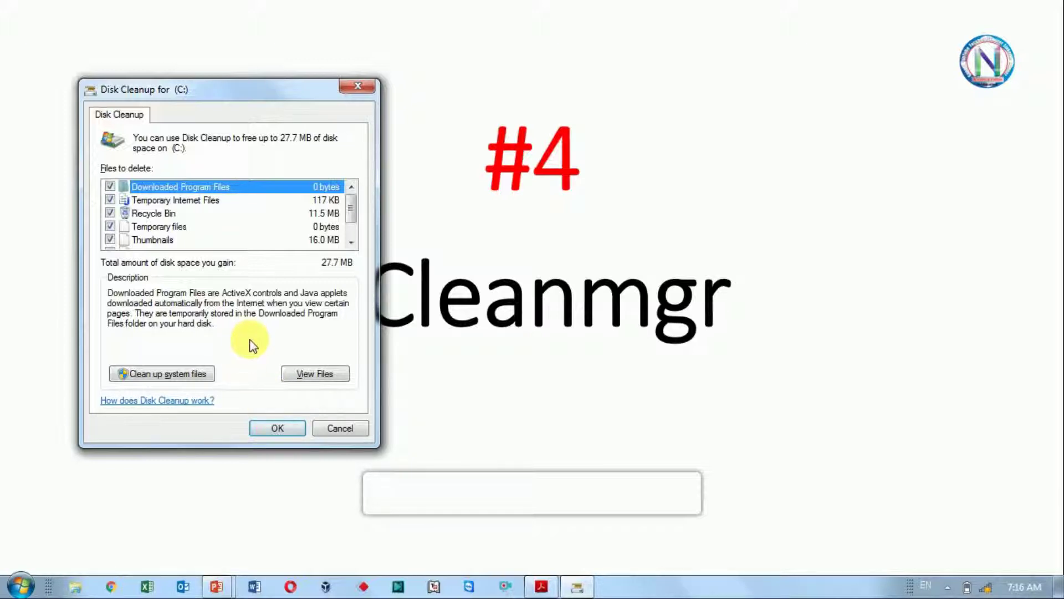
pyautogui.click(198, 375)
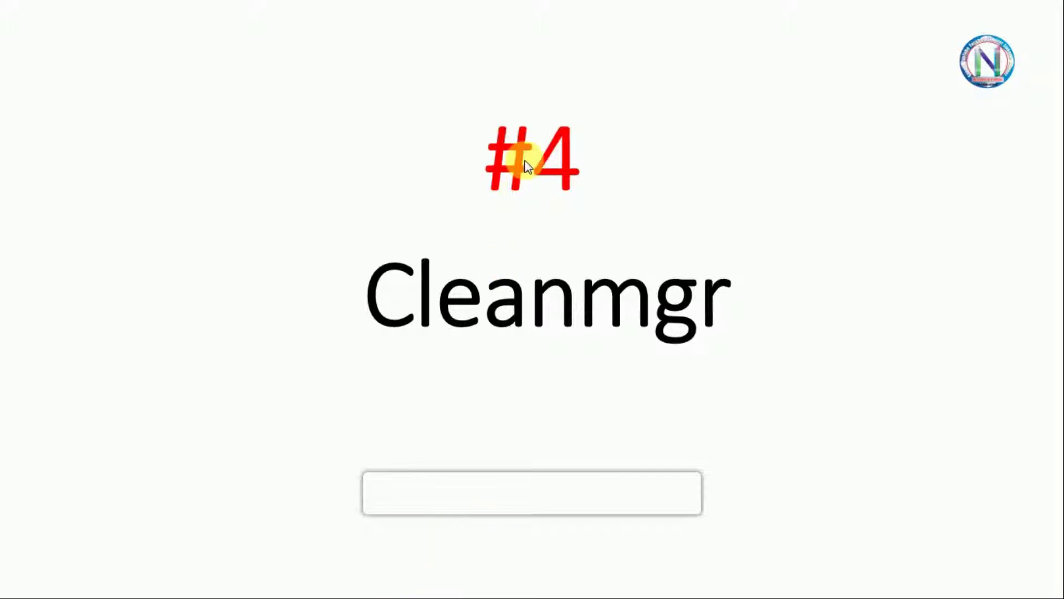
# Choose drive C: for the system files scan, dismiss the Run dialog and bring Disk Cleanup back into view
pyautogui.press('super+r')
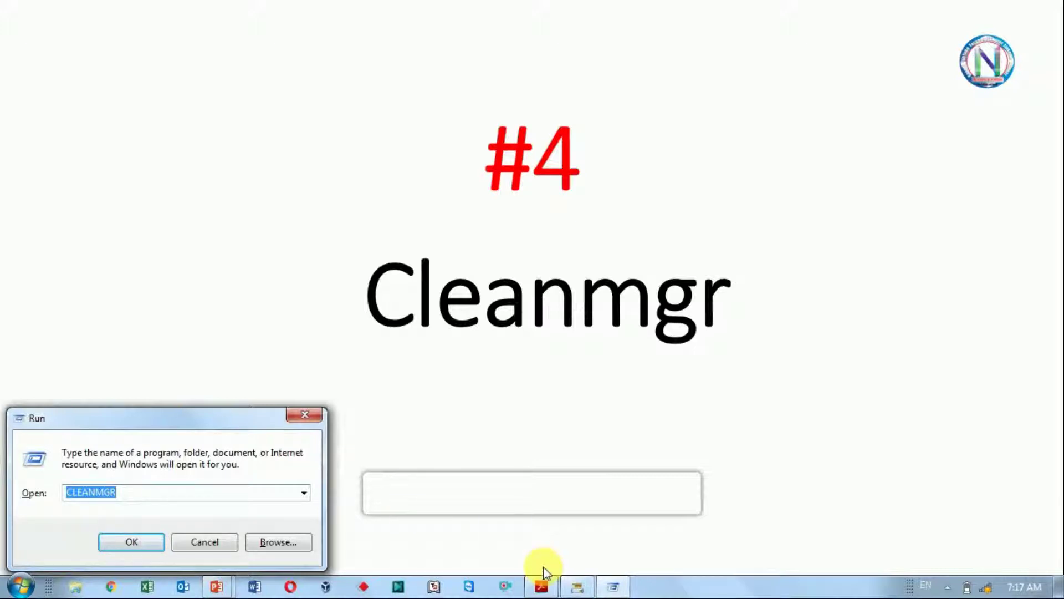
pyautogui.click(578, 589)
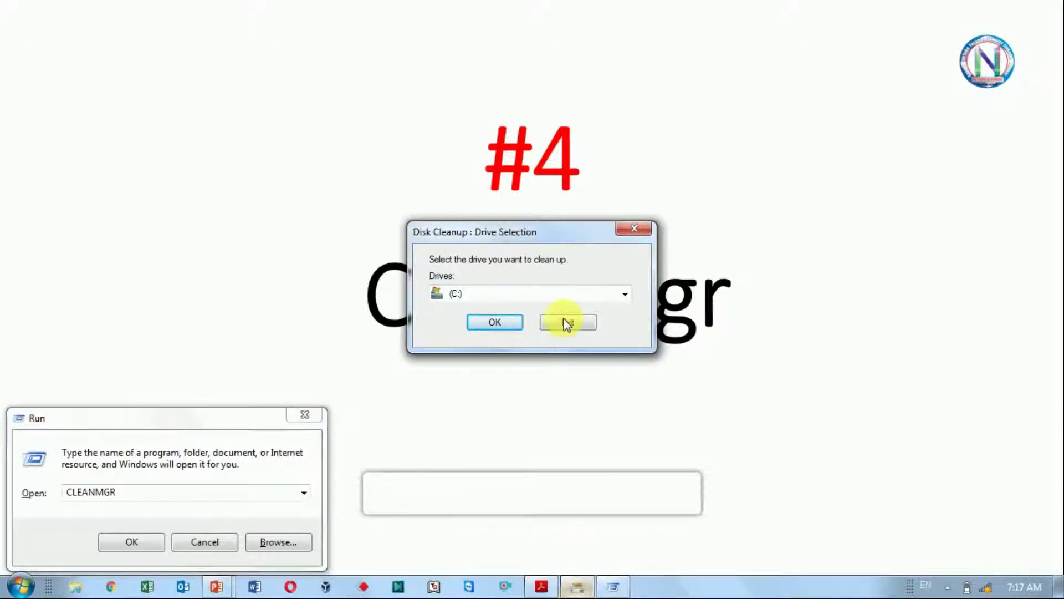
pyautogui.click(507, 327)
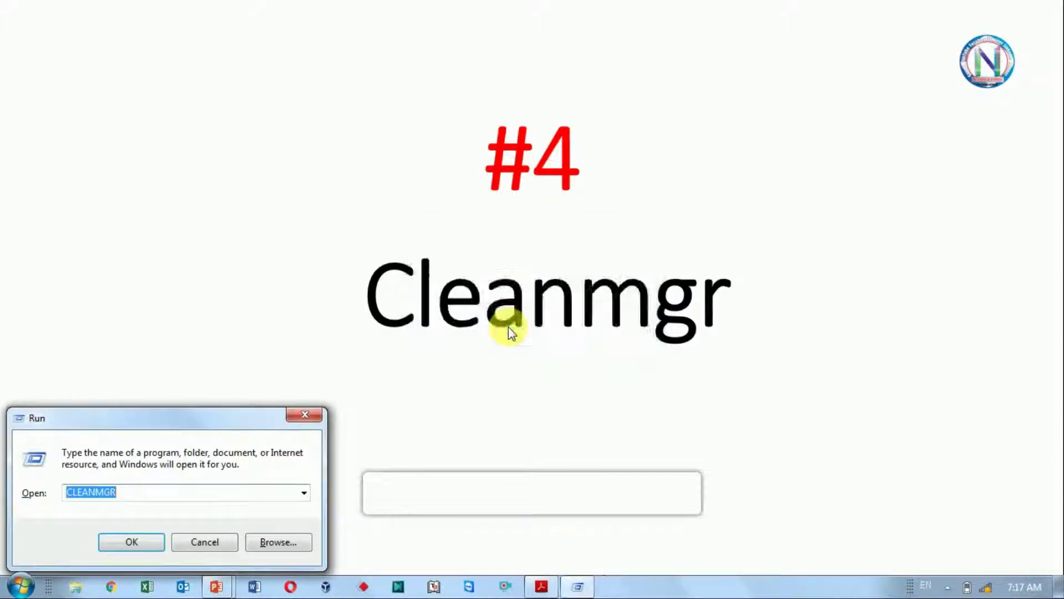
pyautogui.click(307, 417)
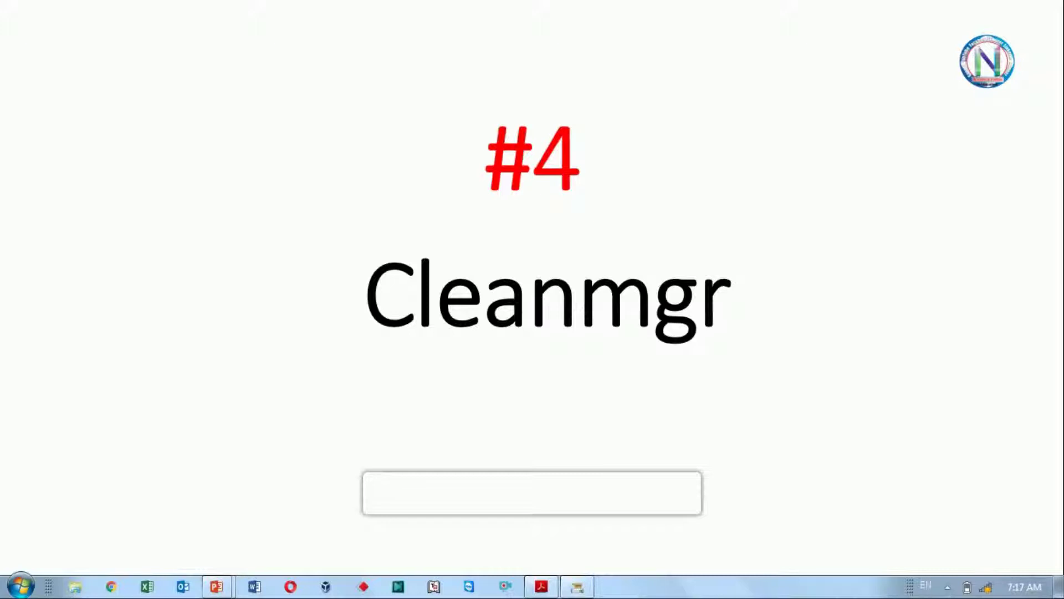
pyautogui.click(582, 587)
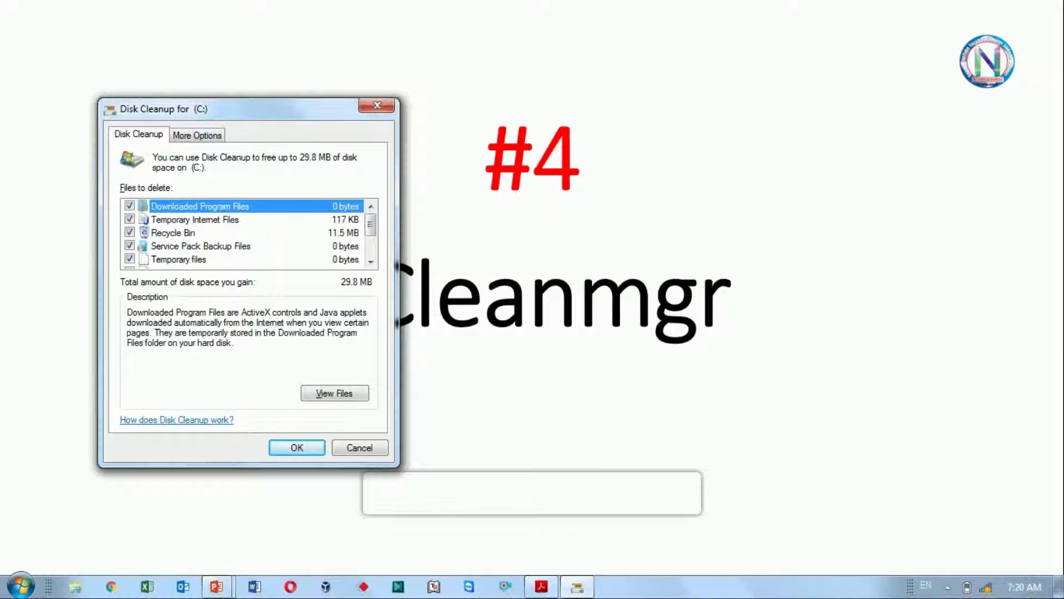
# Review the whole list of ticked file categories on drive C: and permanently delete those files
pyautogui.click(368, 265)
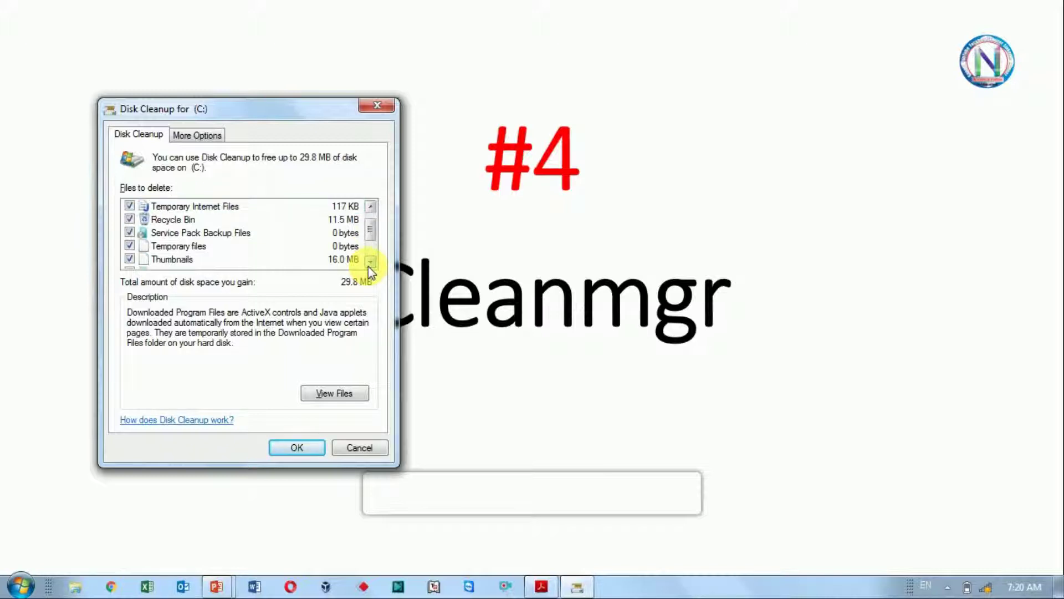
pyautogui.click(369, 265)
pyautogui.click(369, 265)
pyautogui.click(368, 265)
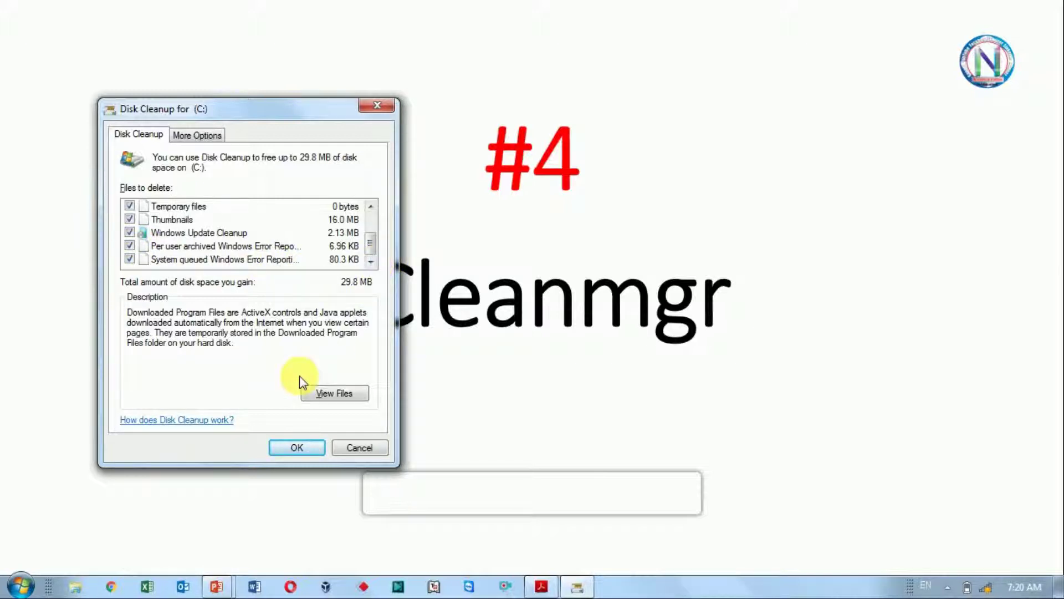
pyautogui.click(295, 447)
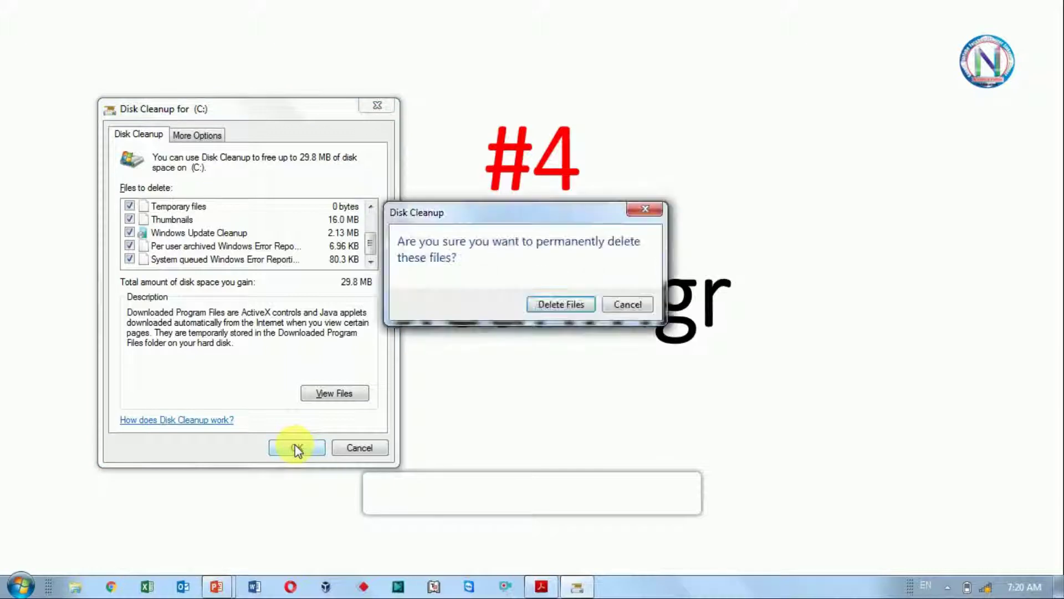
pyautogui.click(567, 302)
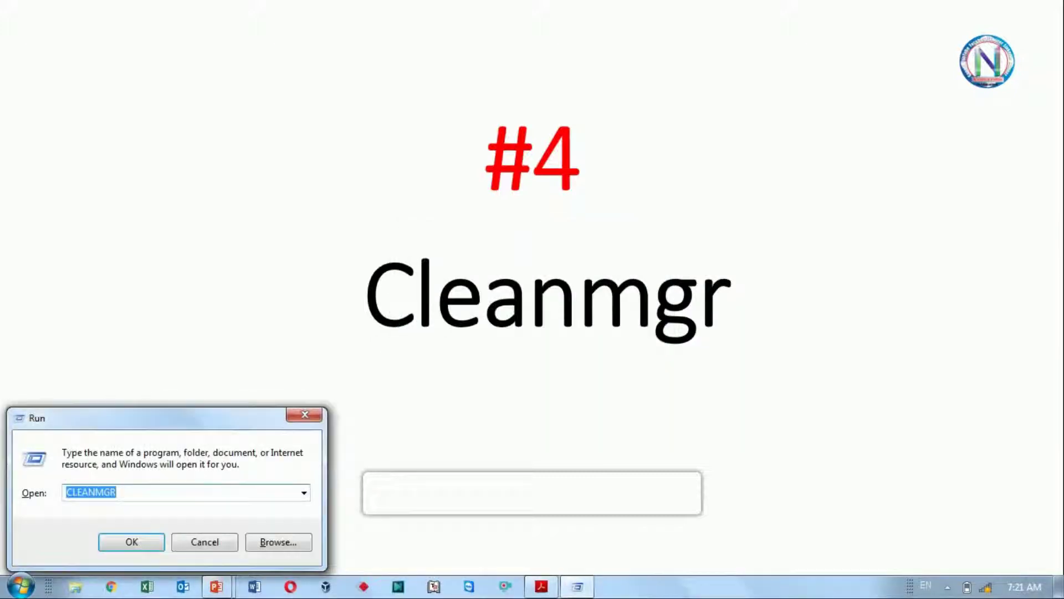
# Run CLEANMGR for drive C: again and permanently delete the ticked files
pyautogui.press('Return')
pyautogui.press('Return')
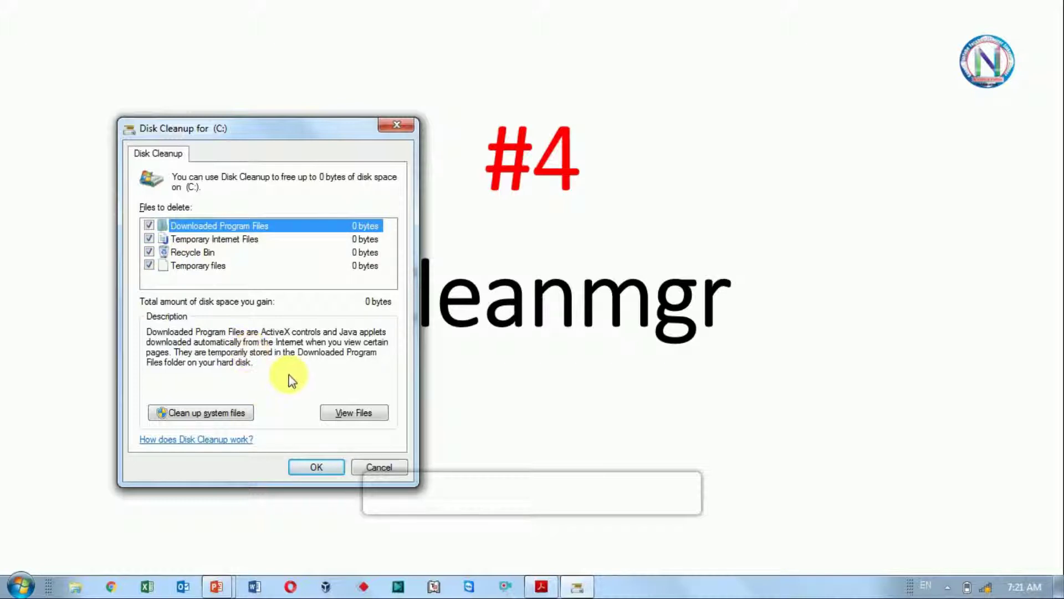
pyautogui.click(321, 468)
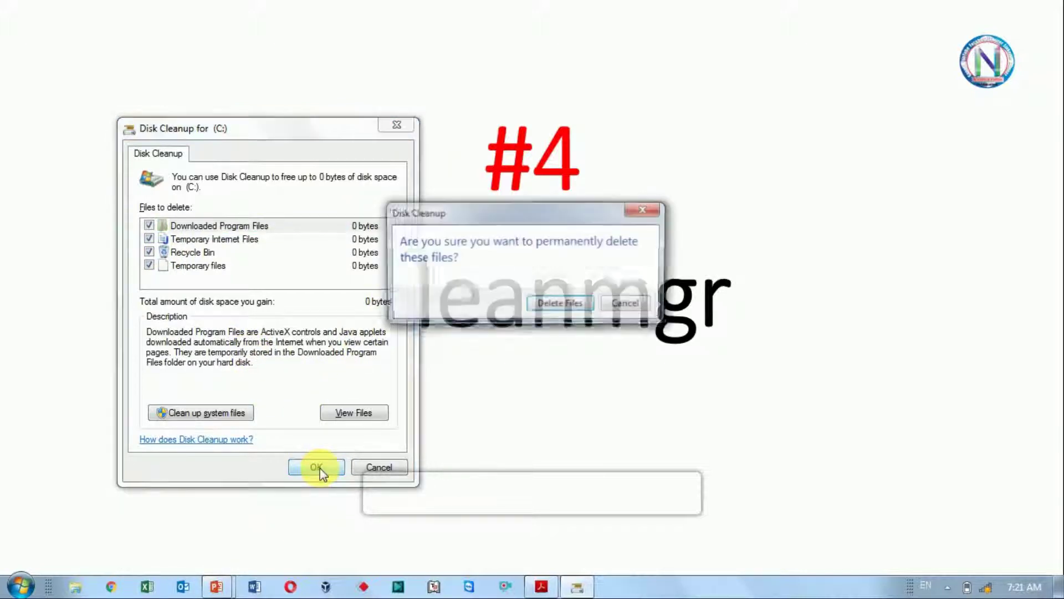
pyautogui.click(581, 309)
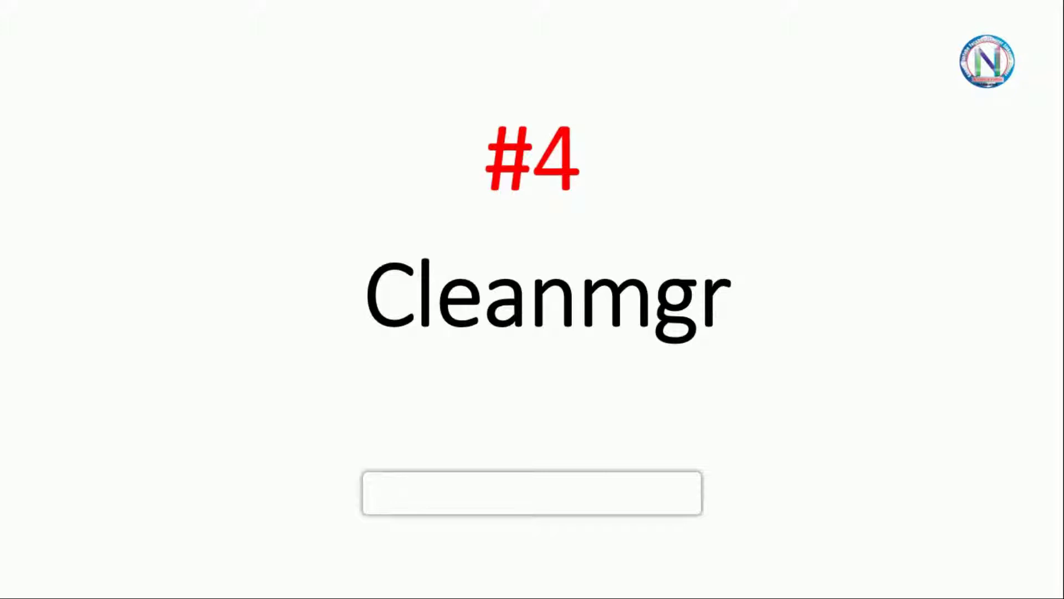
# Run CLEANMGR once more and scan drive a (E:) for files to clean up
pyautogui.press('super+r')
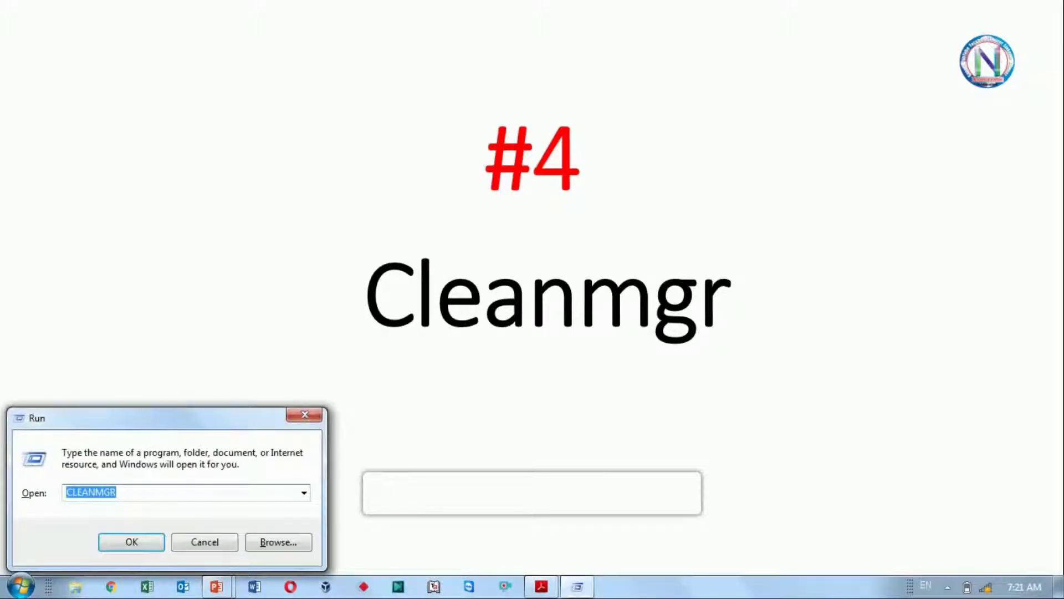
pyautogui.press('Return')
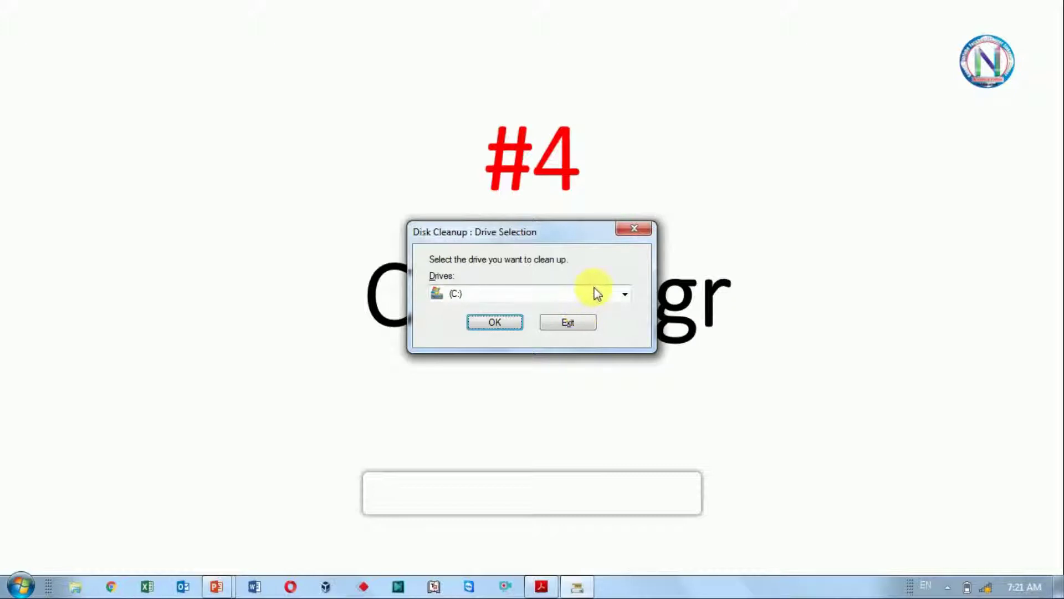
pyautogui.click(596, 294)
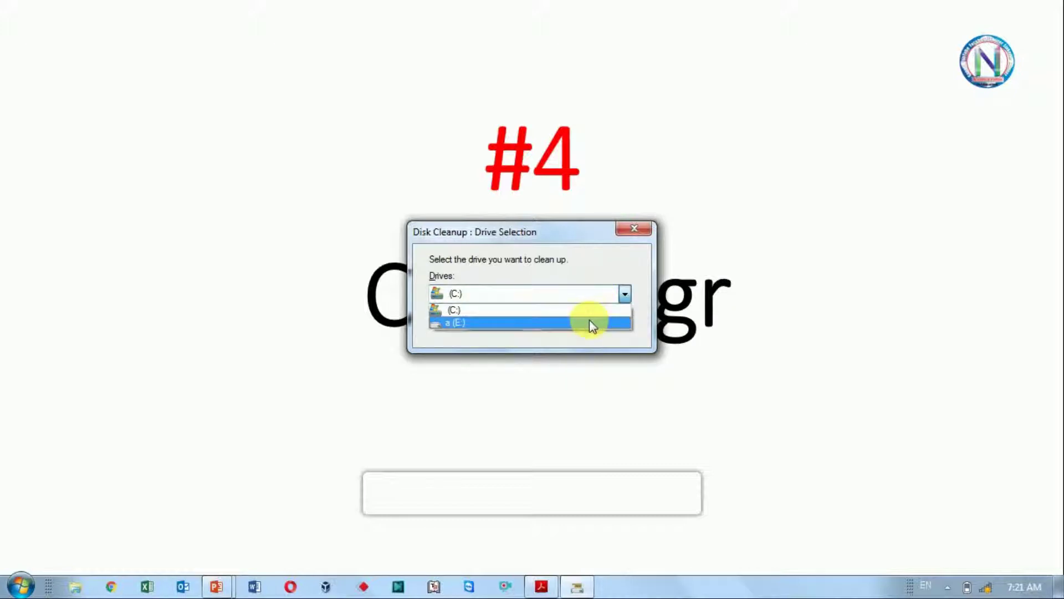
pyautogui.click(589, 321)
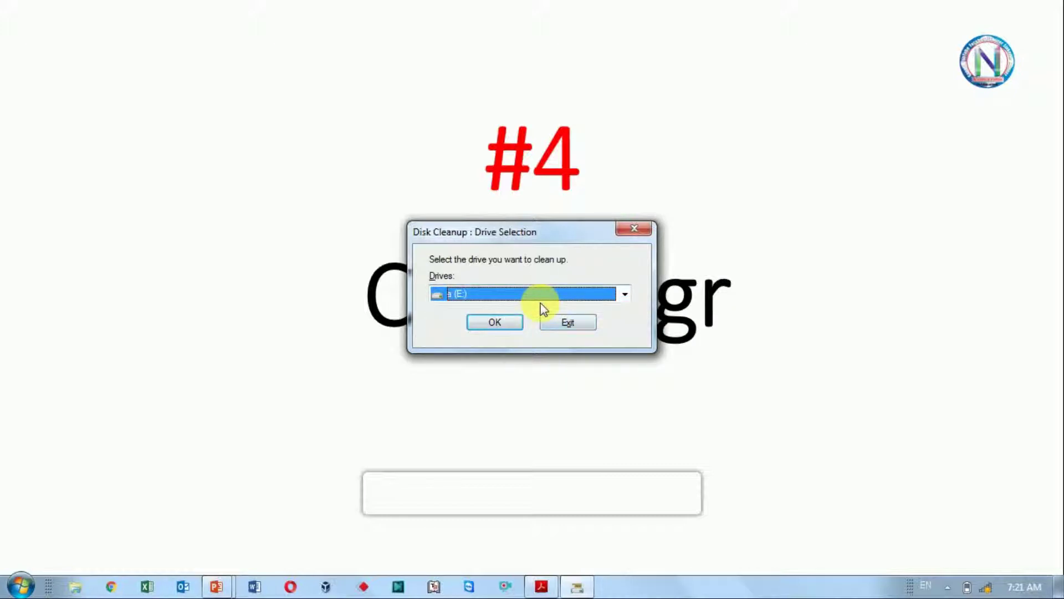
pyautogui.click(508, 322)
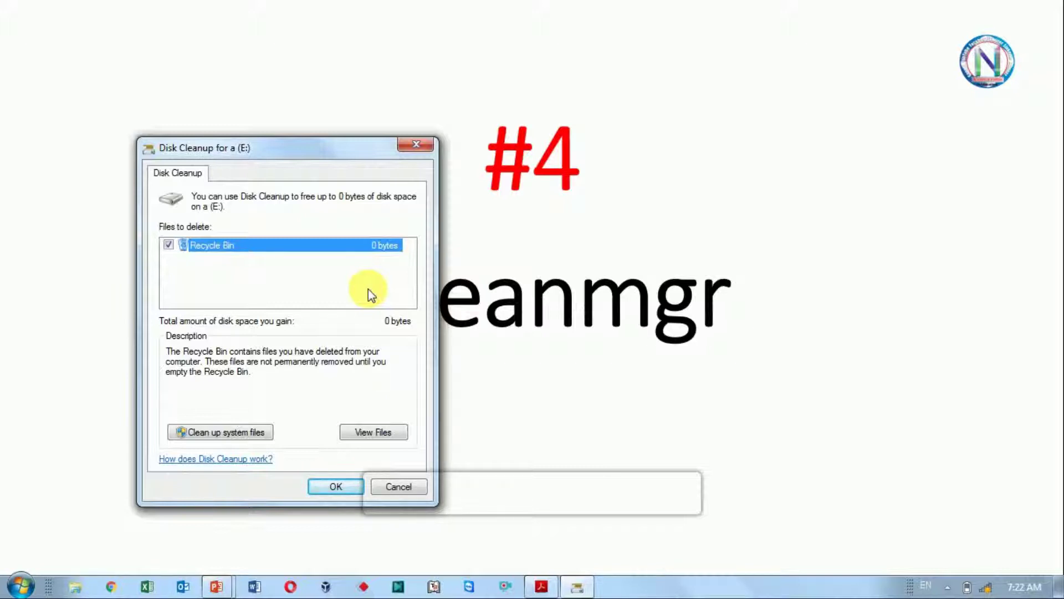
# Permanently delete the Recycle Bin files on drive E: with Disk Cleanup
pyautogui.click(335, 487)
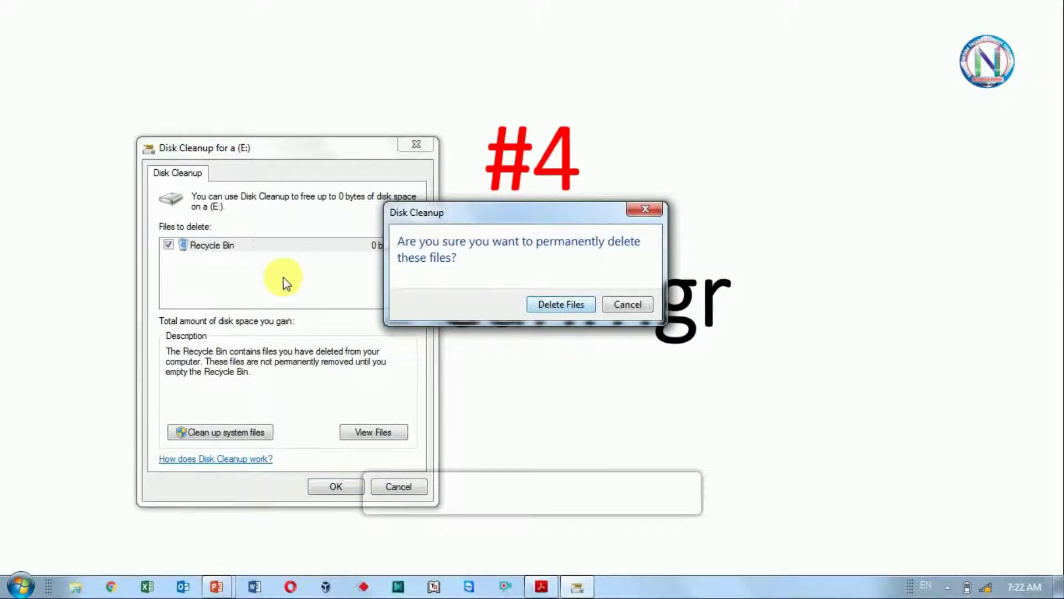
pyautogui.click(627, 304)
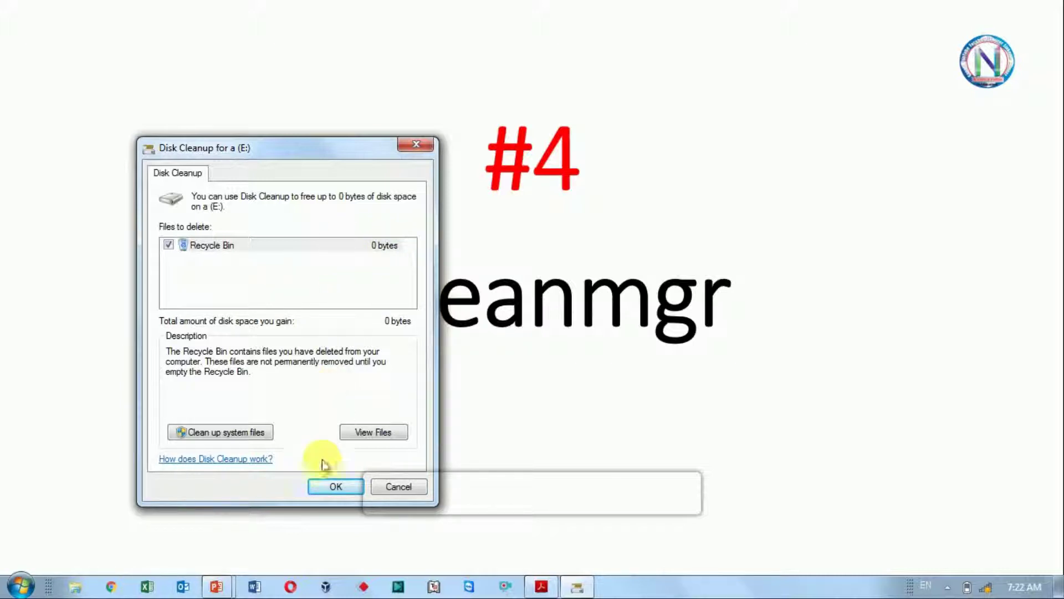
pyautogui.click(328, 484)
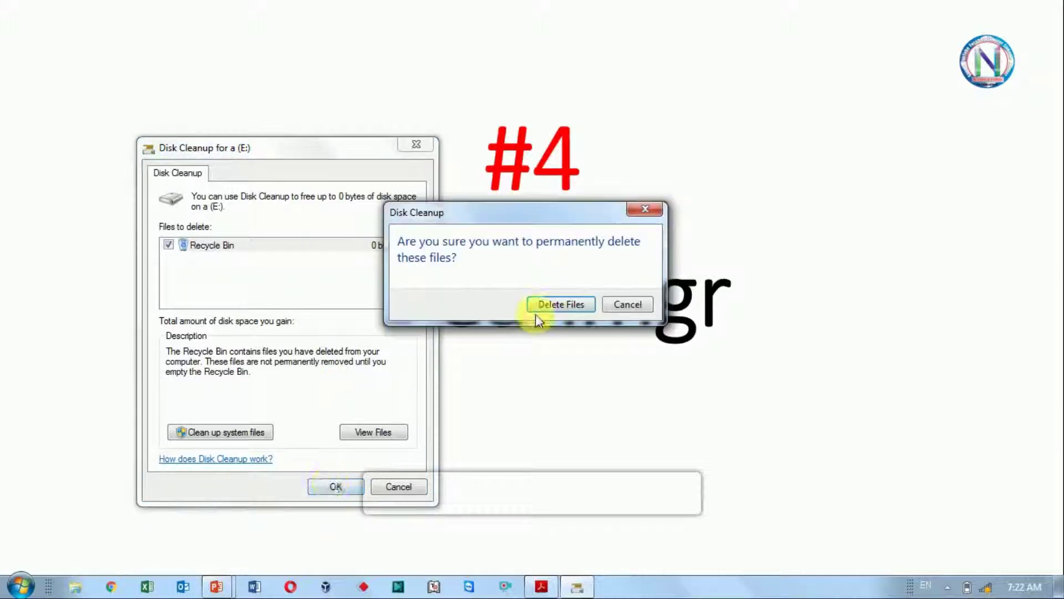
pyautogui.click(564, 302)
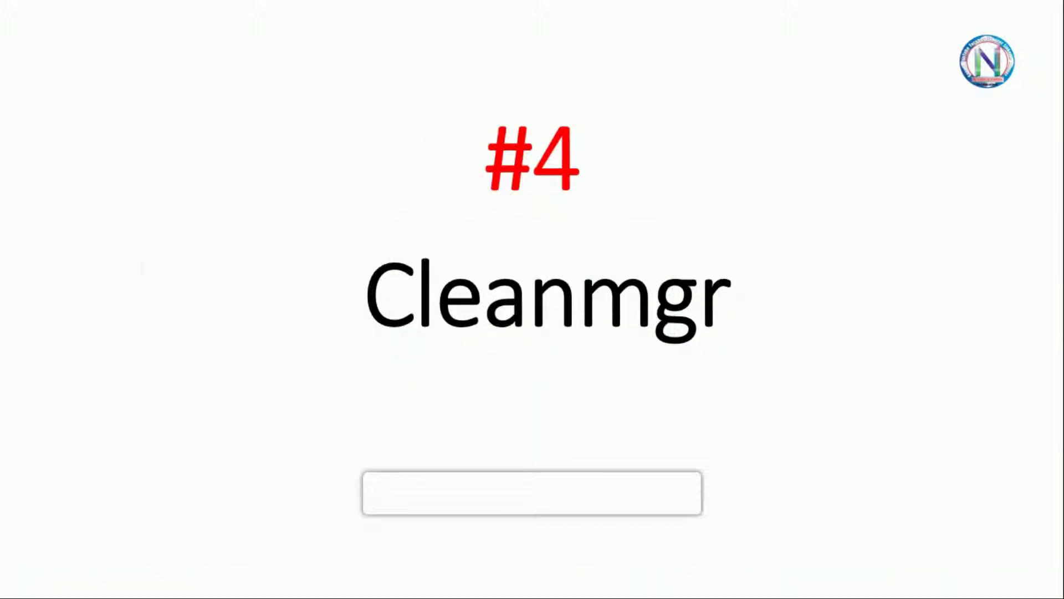
# Advance the presentation to the #5 dfrgui slide and launch Disk Defragmenter with the Run command dfrgui
pyautogui.click(542, 354)
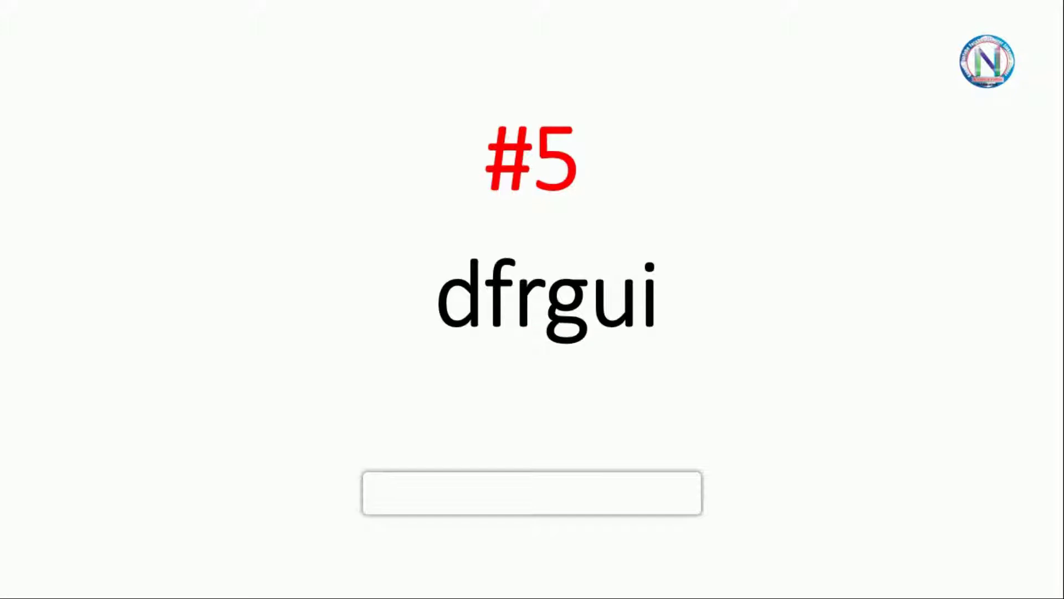
pyautogui.press('super+r')
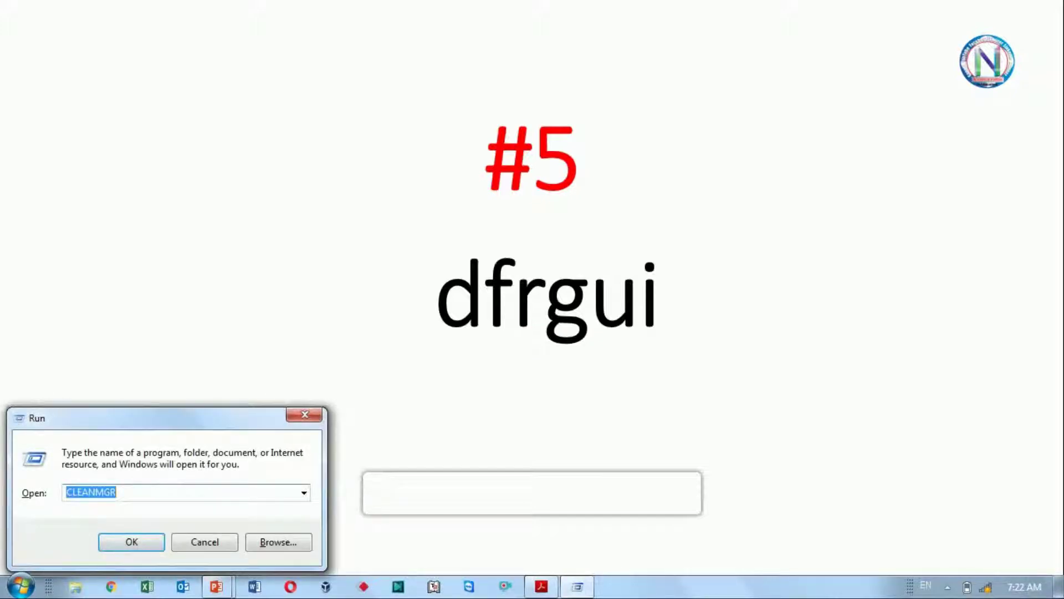
pyautogui.write('df')
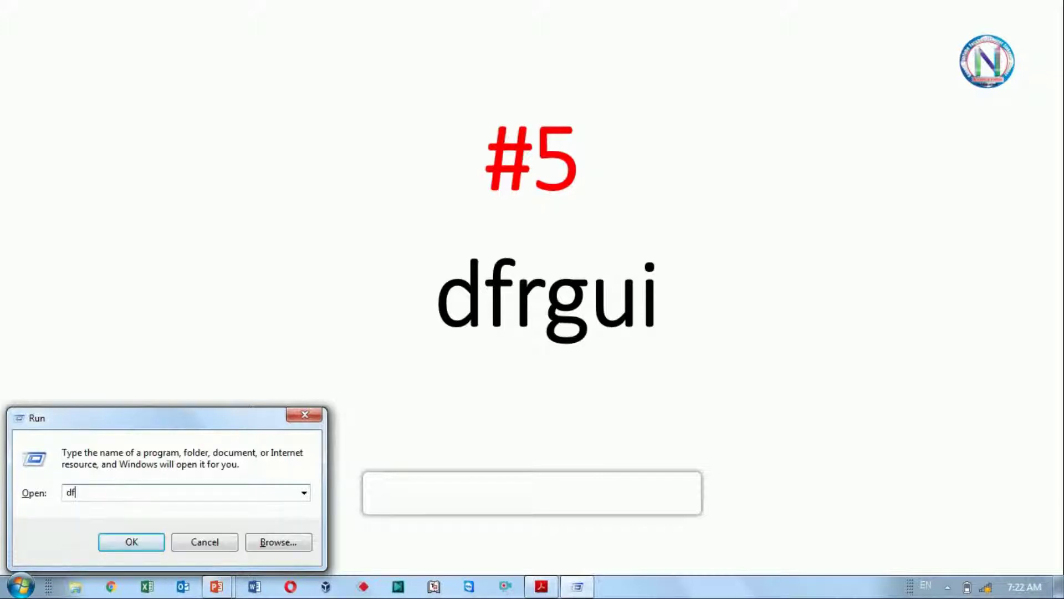
pyautogui.write('rgui')
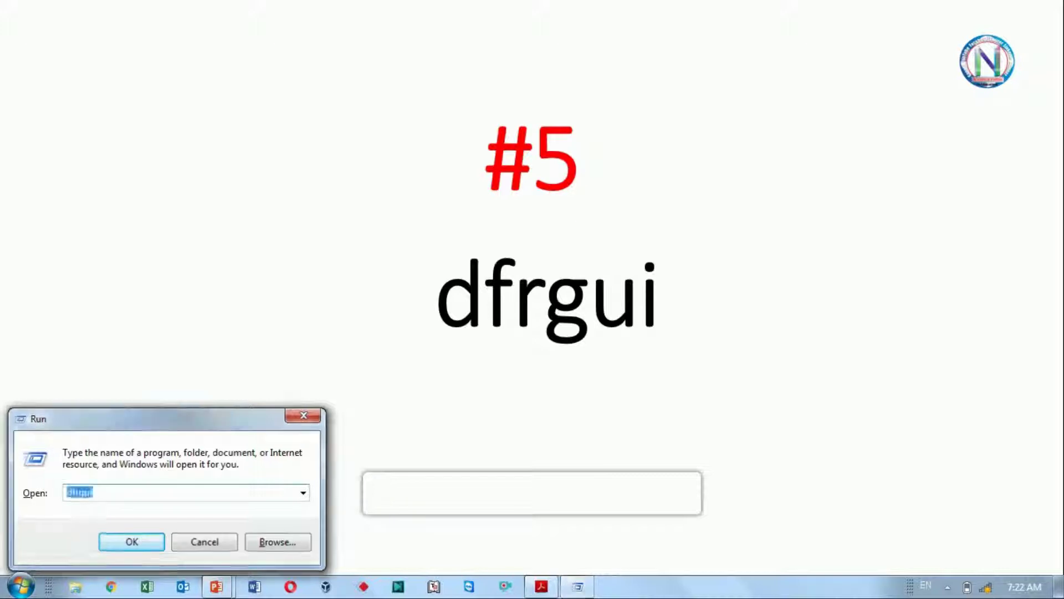
pyautogui.press('Return')
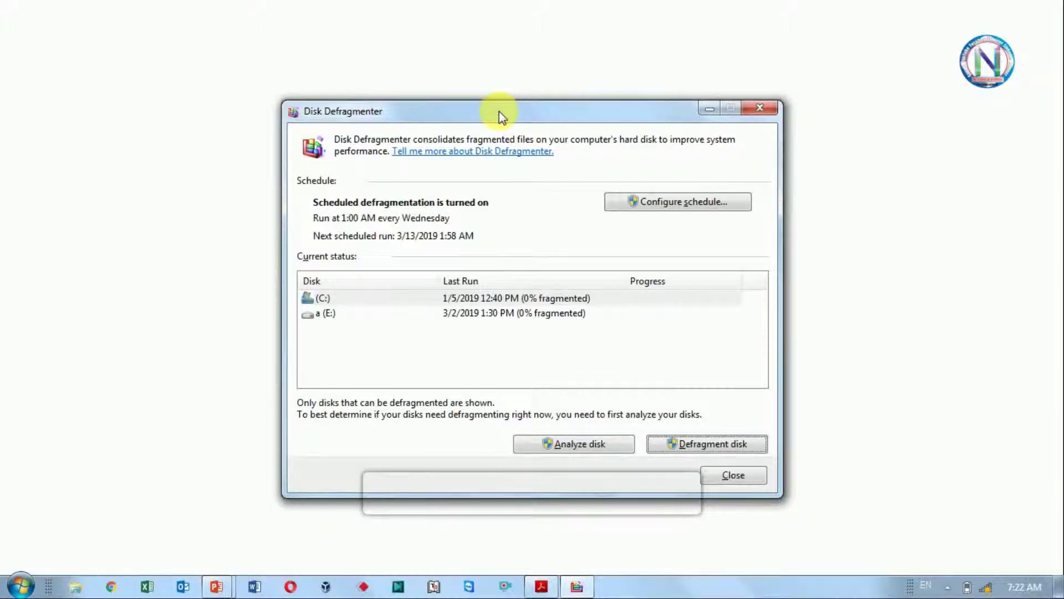
# Reposition the Disk Defragmenter window and start defragmenting drive C:
pyautogui.moveTo(501, 114); pyautogui.dragTo(456, 97)
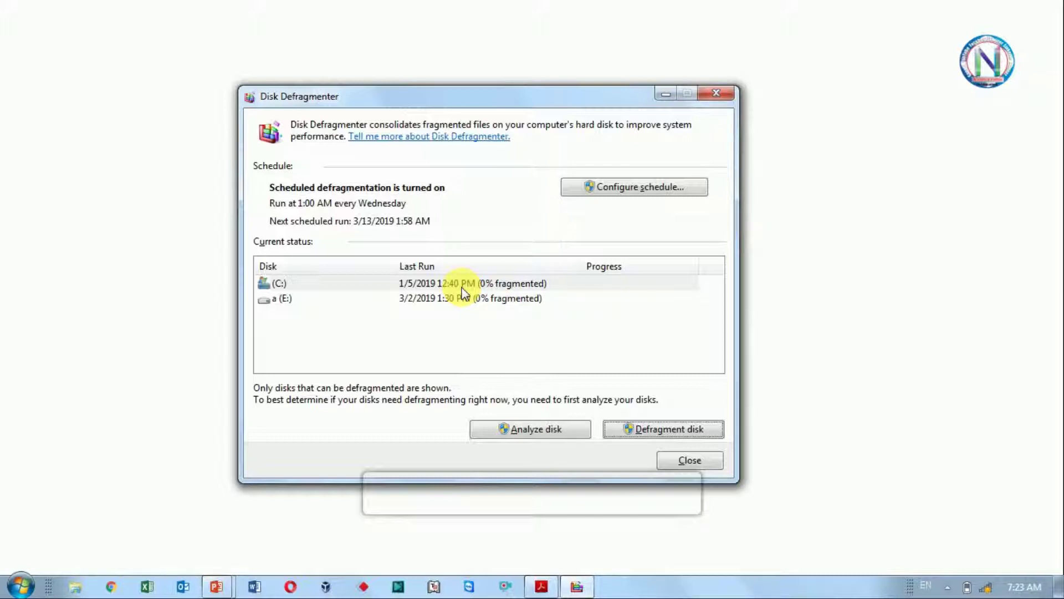
pyautogui.click(540, 285)
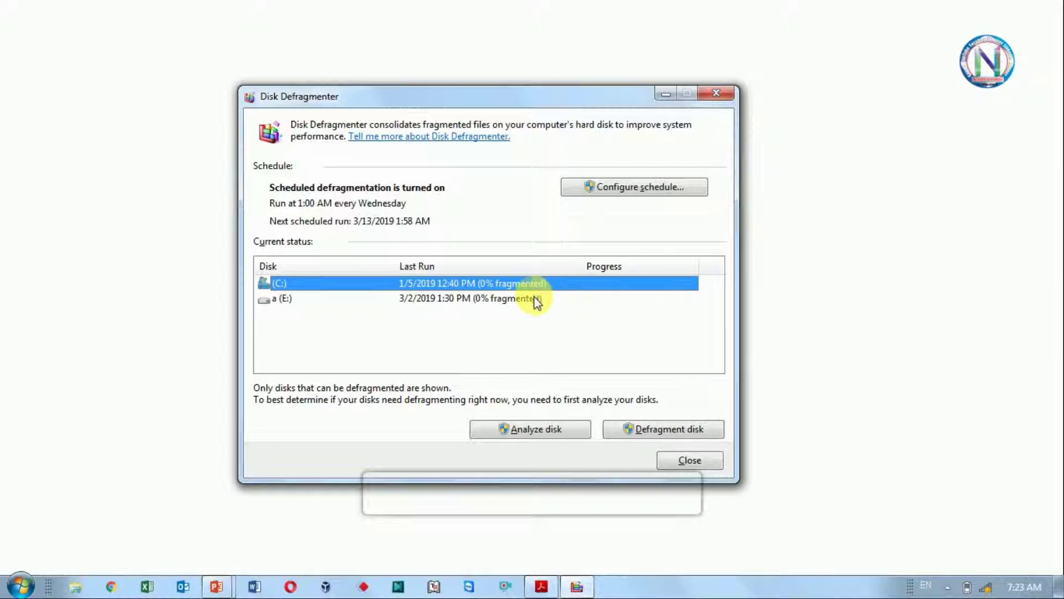
pyautogui.click(654, 430)
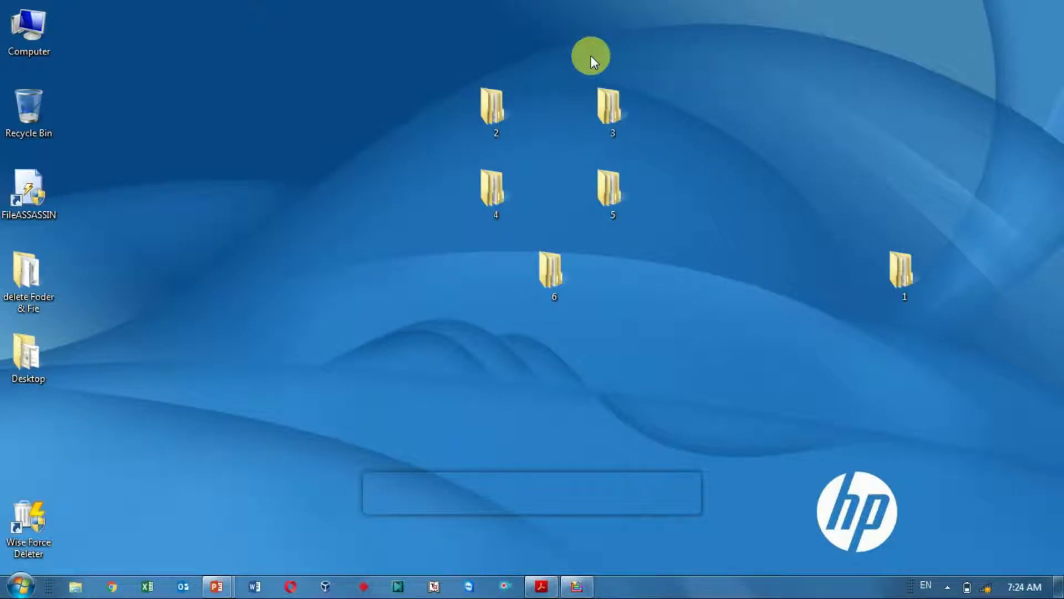
# Try to delete the desktop folder 2, continuing with administrator permission and retrying once before cancelling
pyautogui.click(493, 115)
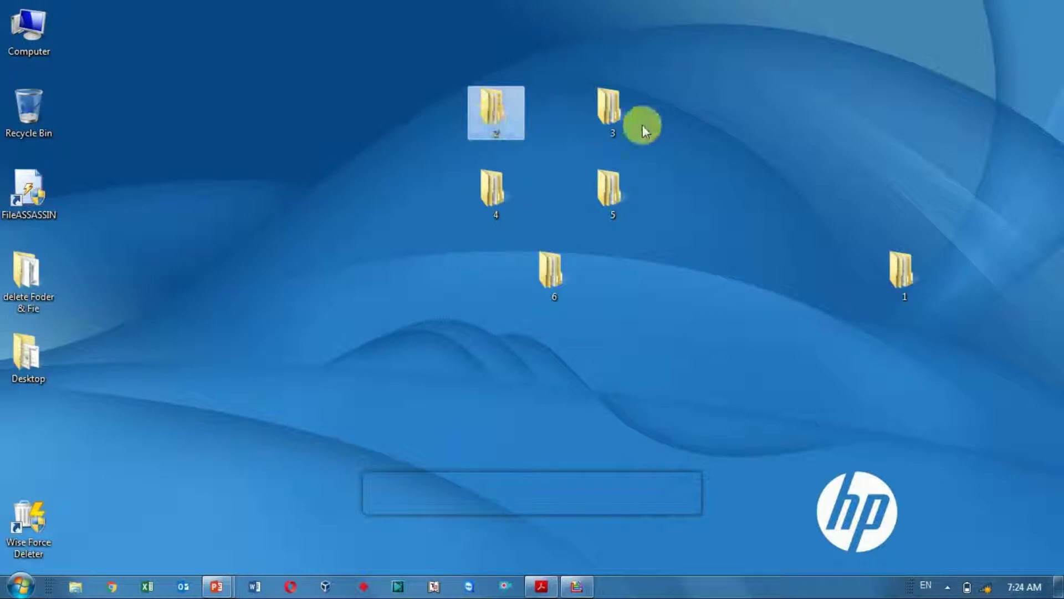
pyautogui.doubleClick(508, 125)
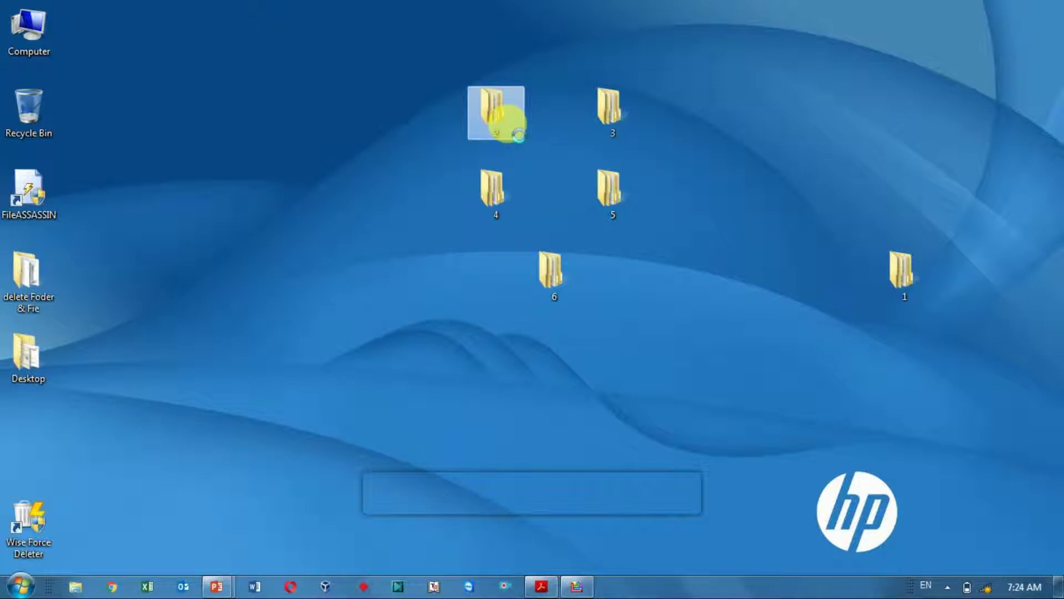
pyautogui.rightClick(507, 123)
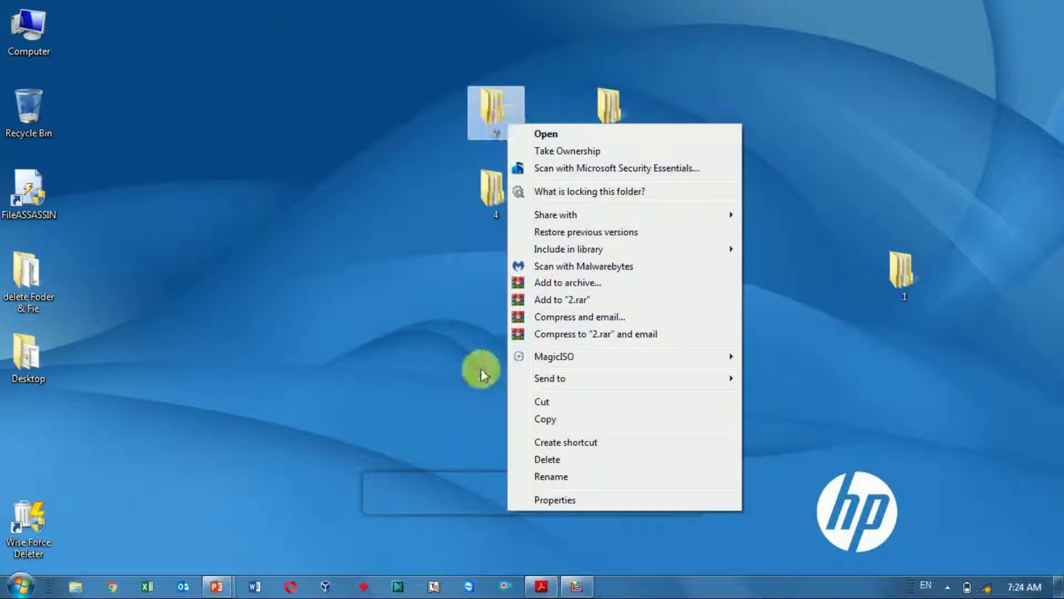
pyautogui.click(548, 460)
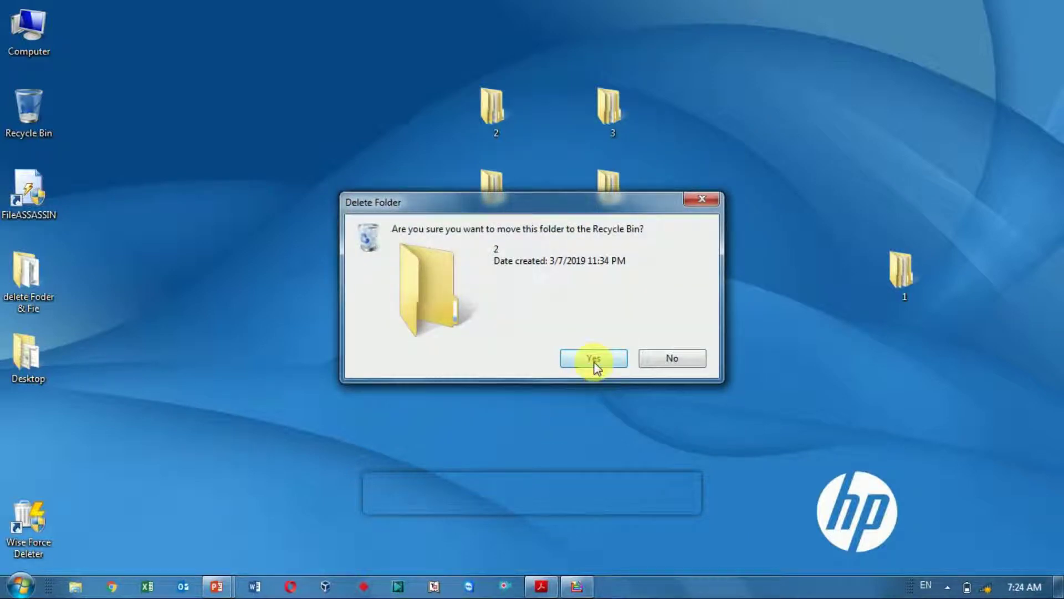
pyautogui.click(593, 365)
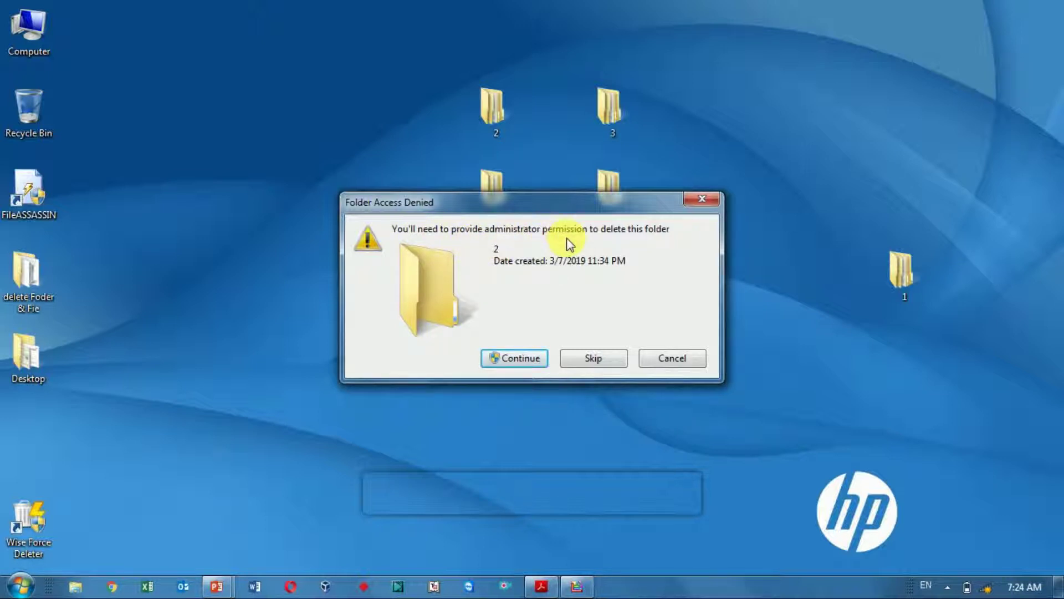
pyautogui.click(532, 359)
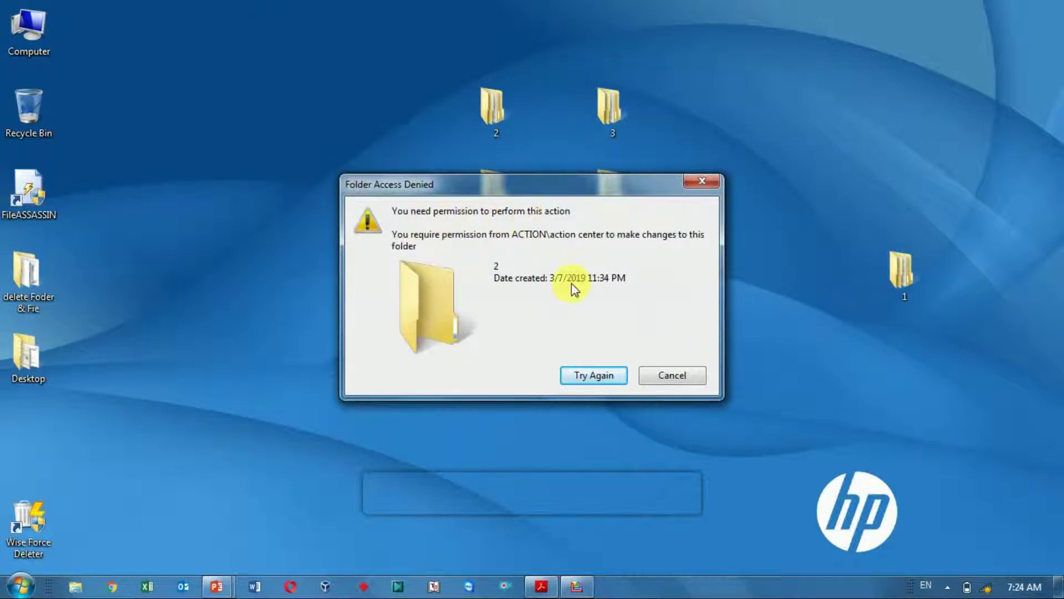
pyautogui.click(609, 374)
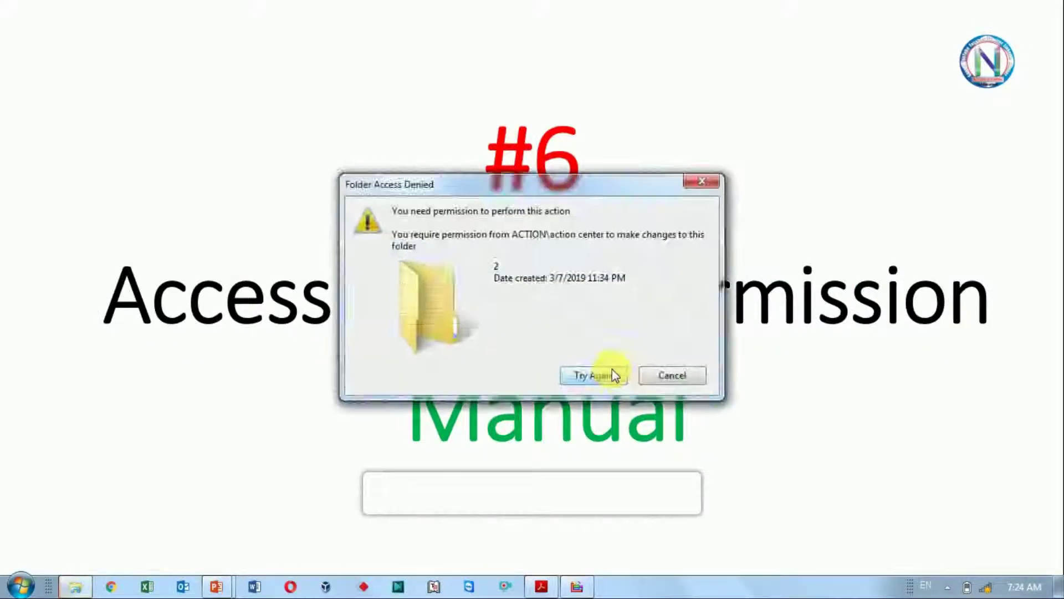
pyautogui.click(656, 375)
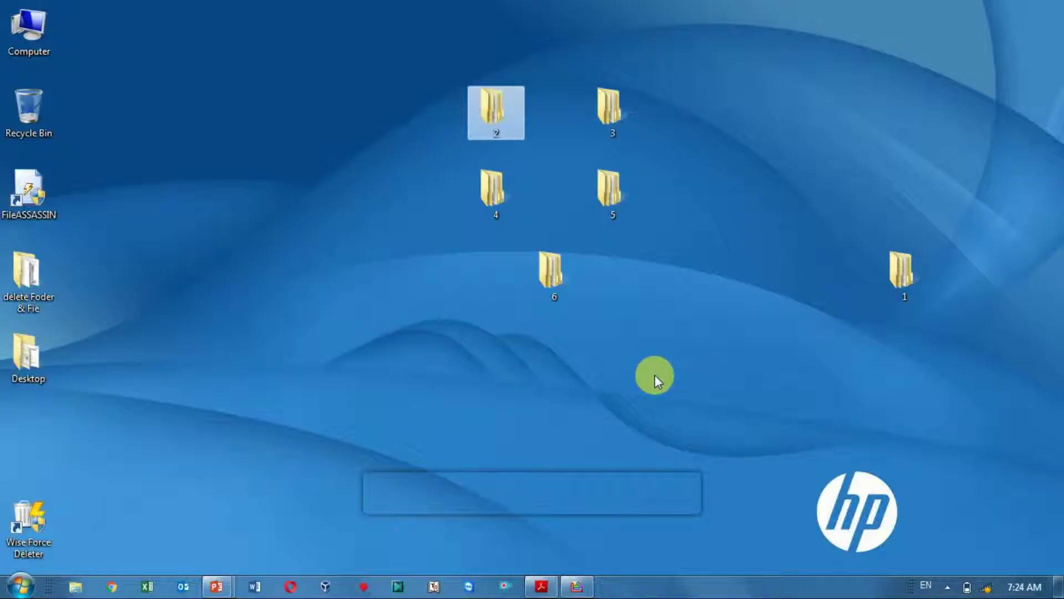
# Open the editable owner settings from the advanced security properties of the desktop folder 2 and reposition the dialog
pyautogui.click(492, 109)
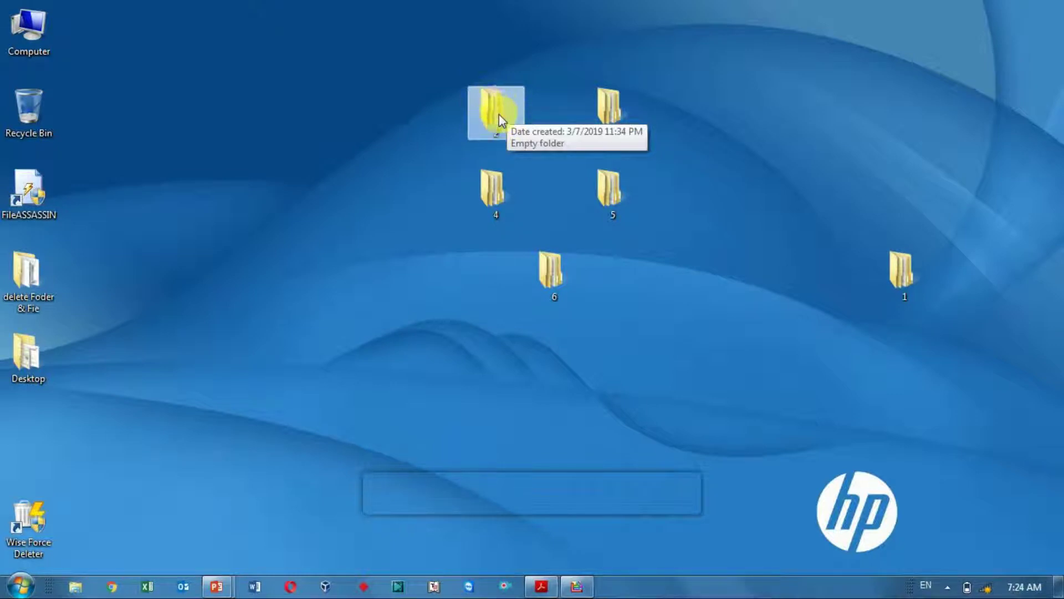
pyautogui.click(410, 145)
pyautogui.click(495, 120)
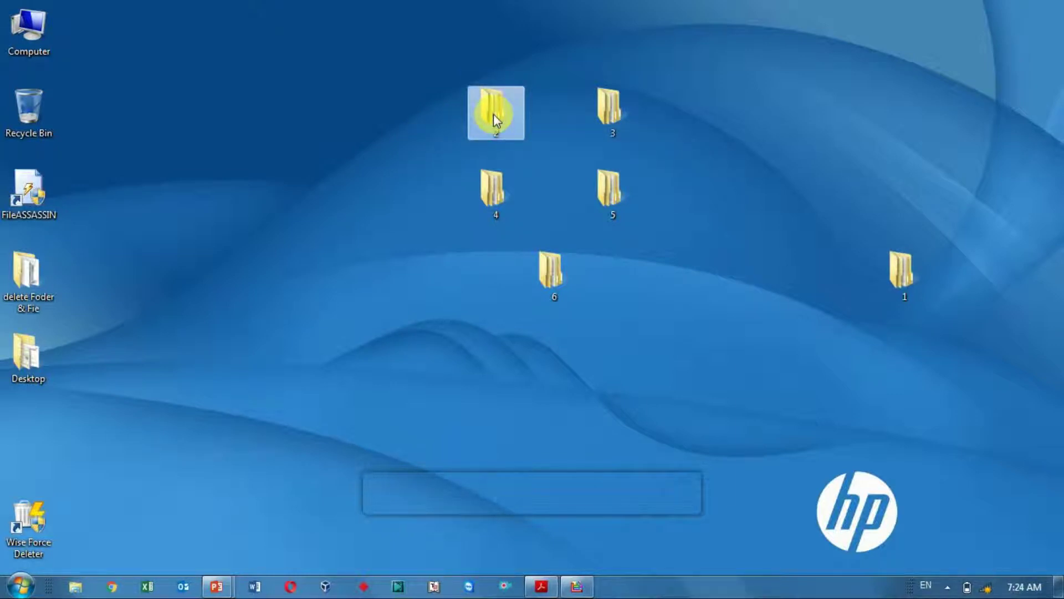
pyautogui.rightClick(494, 114)
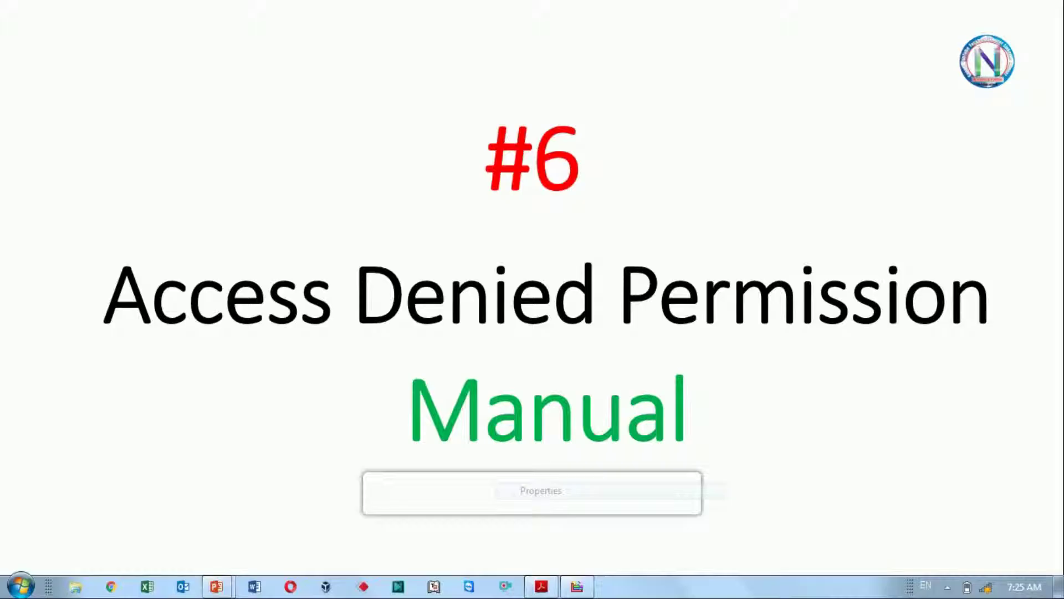
pyautogui.click(534, 491)
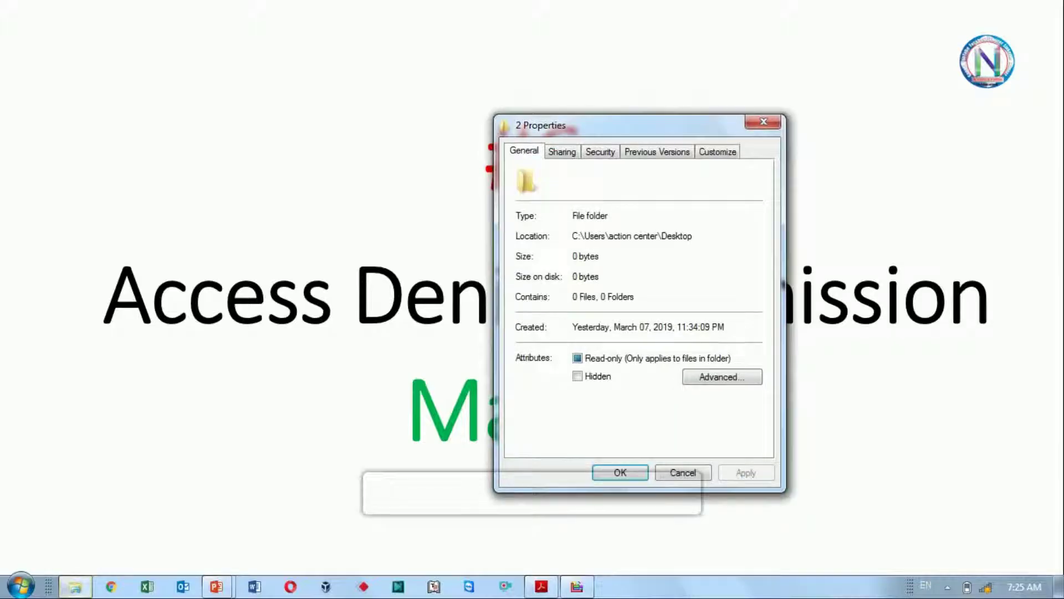
pyautogui.click(602, 152)
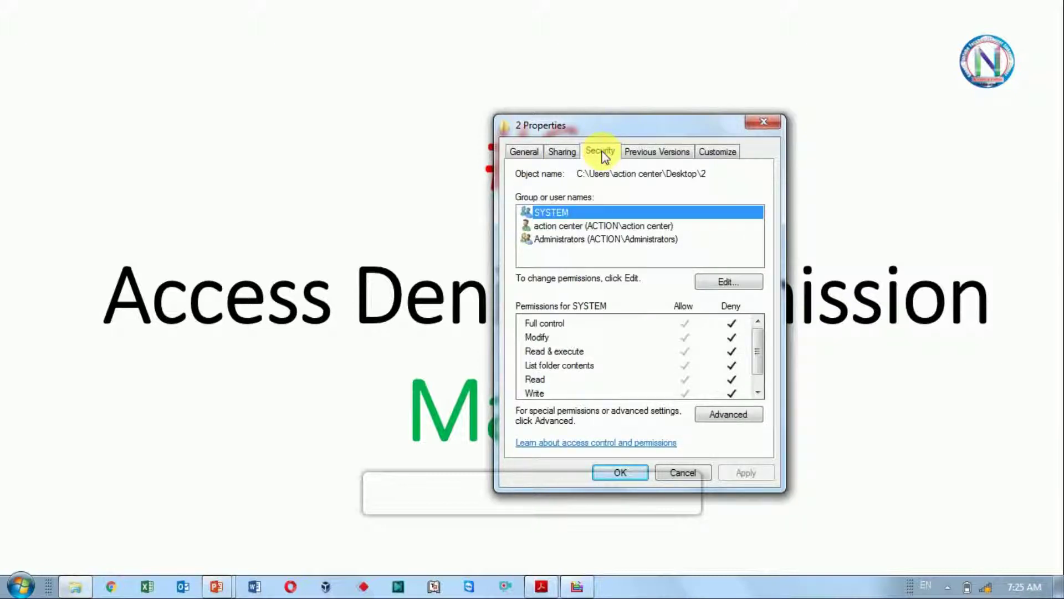
pyautogui.click(733, 419)
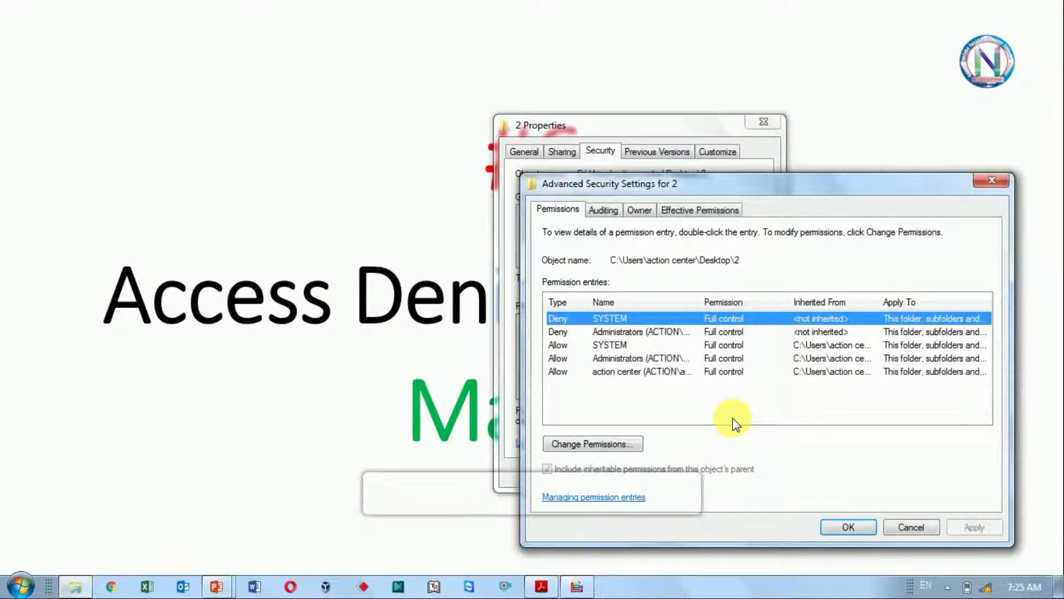
pyautogui.click(640, 211)
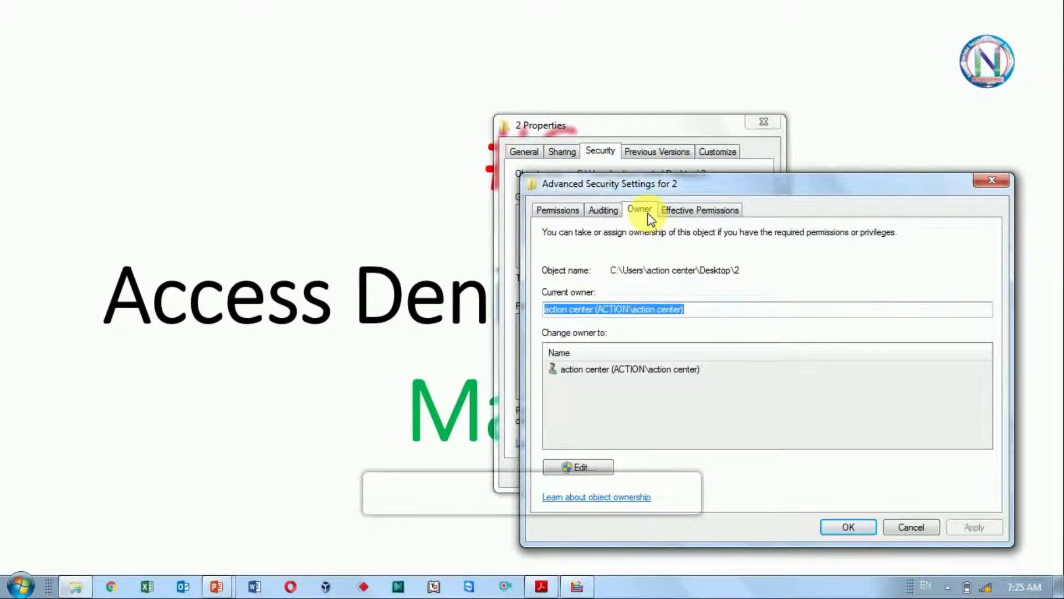
pyautogui.click(597, 465)
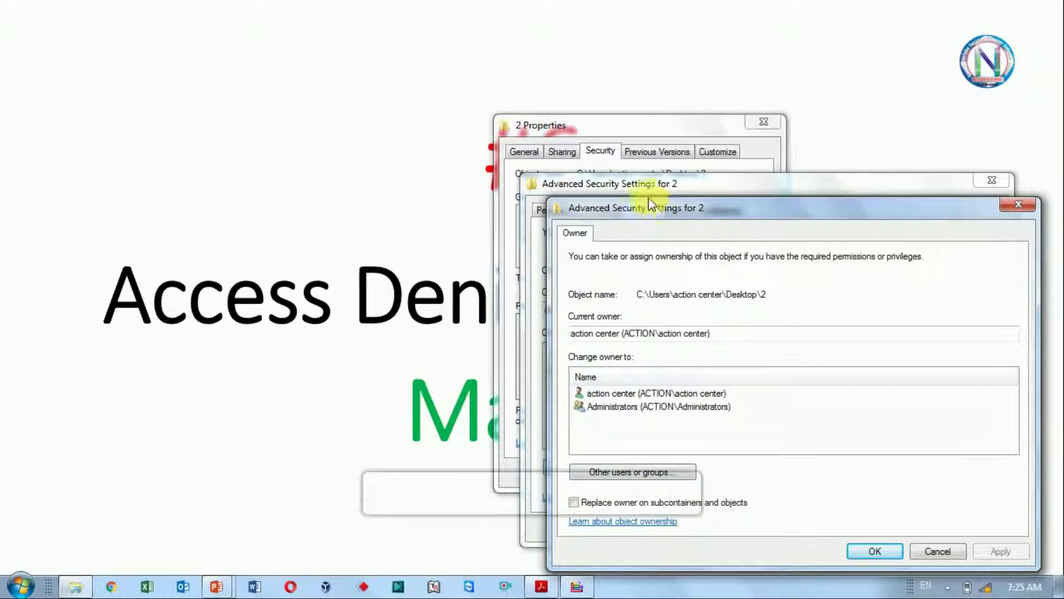
pyautogui.moveTo(649, 201); pyautogui.dragTo(537, 97)
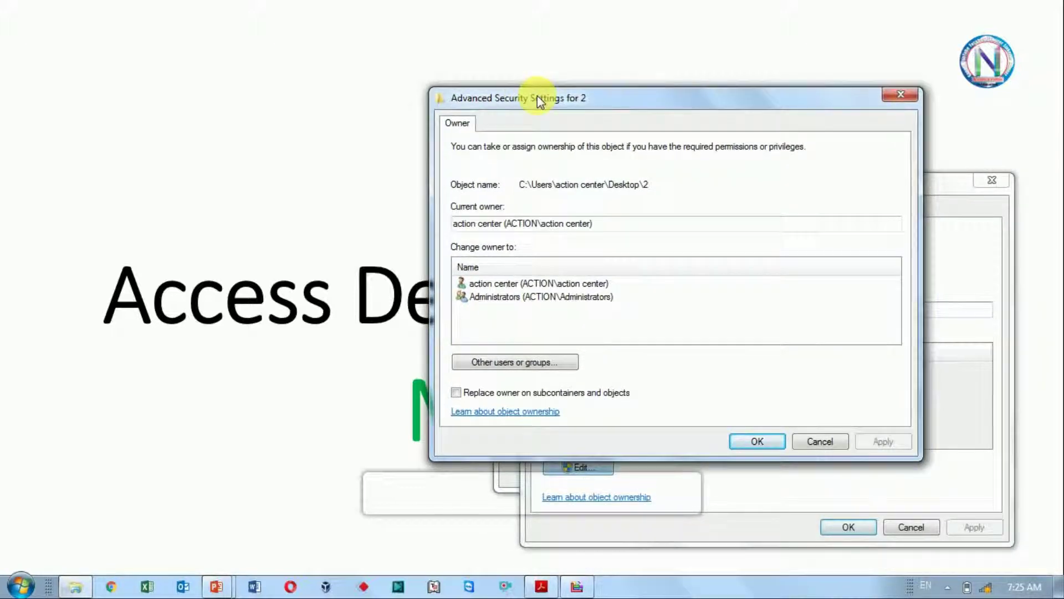
# Look up another user or group as owner of folder 2, entering the object name action center and checking it
pyautogui.click(520, 287)
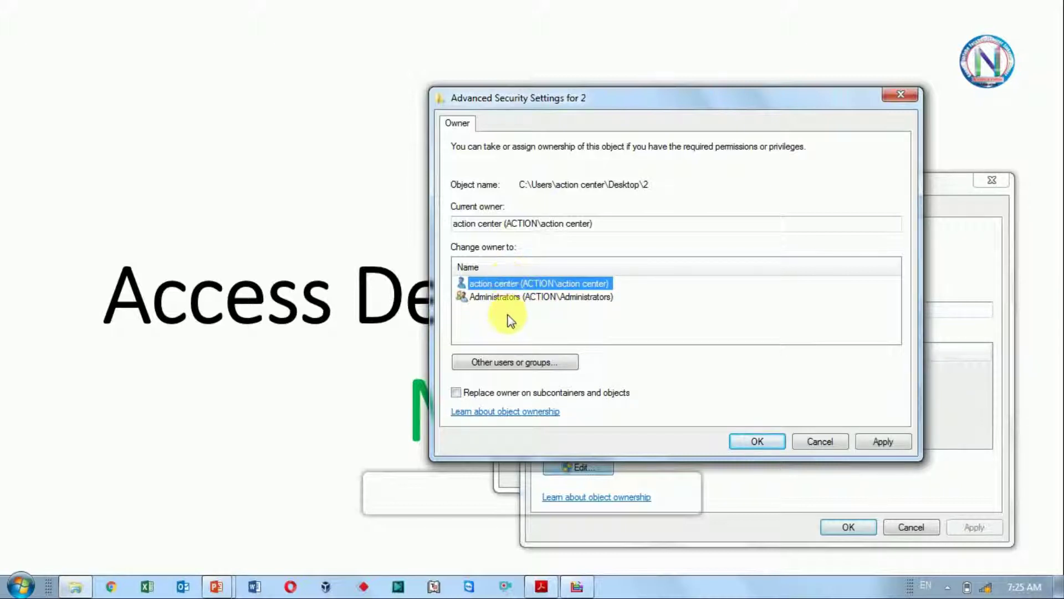
pyautogui.click(520, 365)
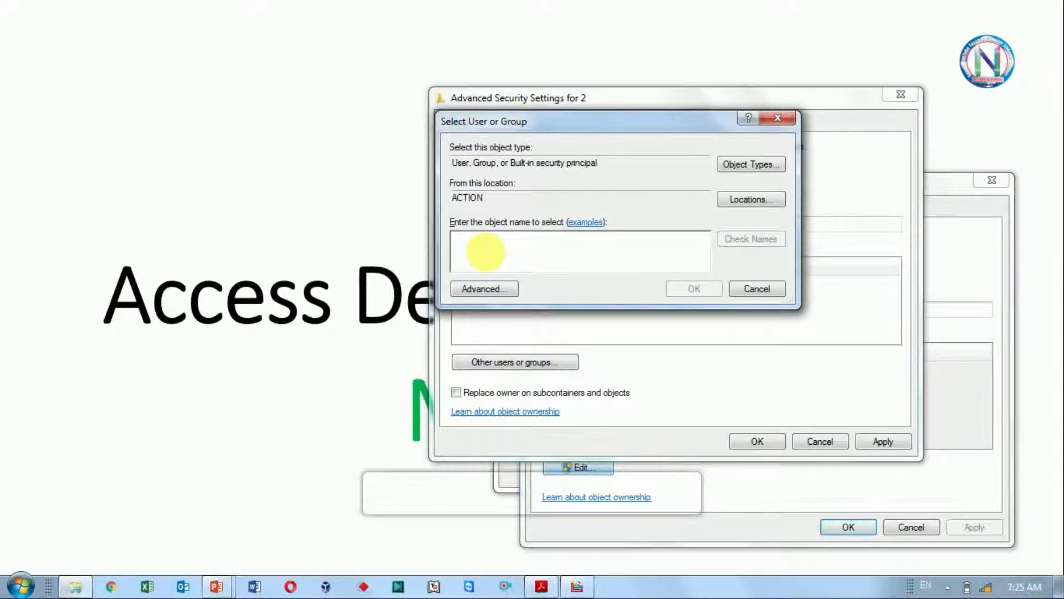
pyautogui.click(21, 590)
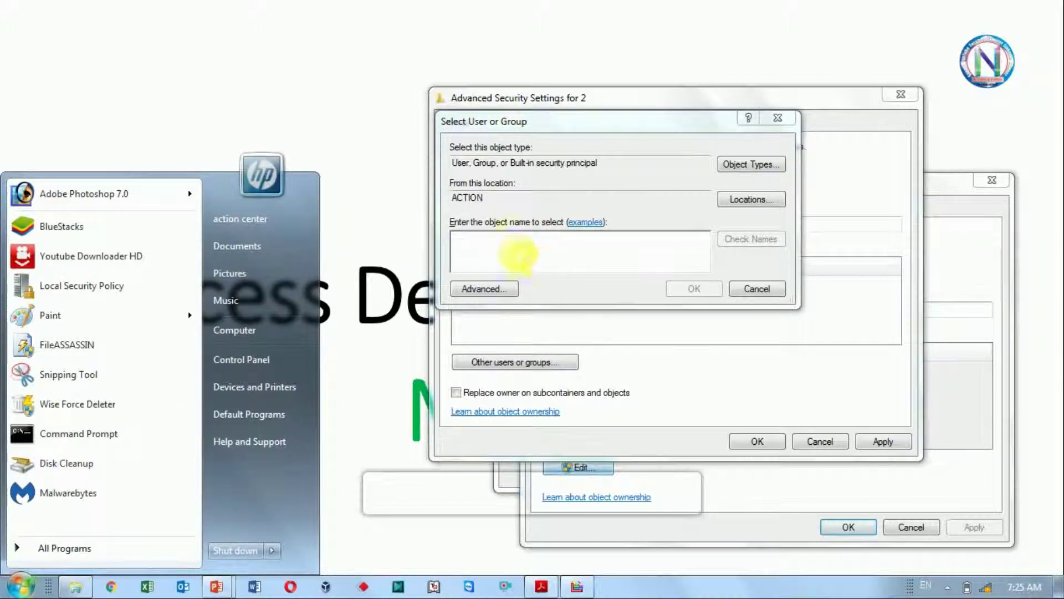
pyautogui.click(517, 251)
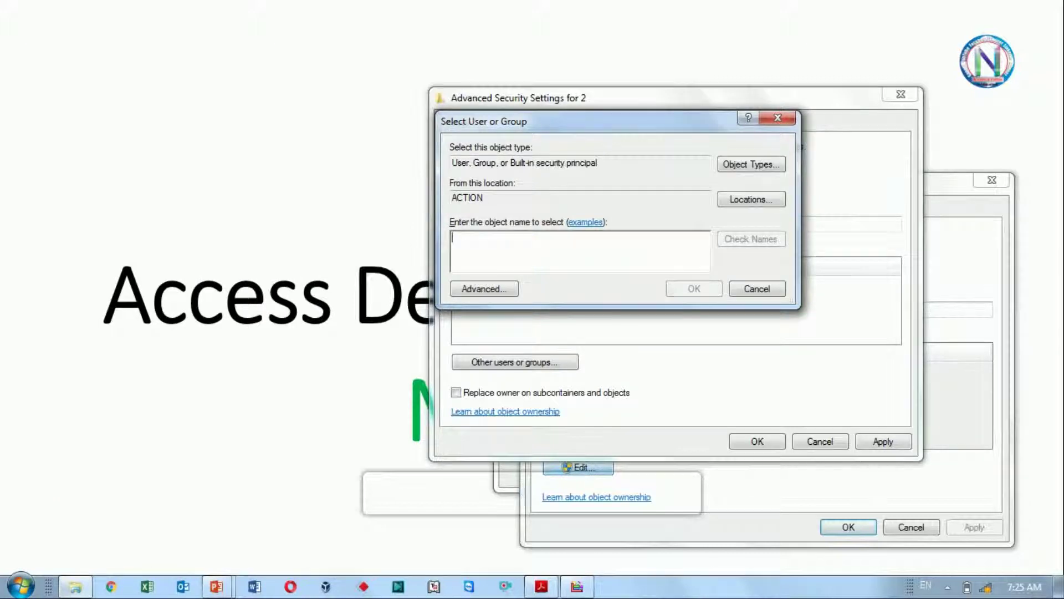
pyautogui.write('acti')
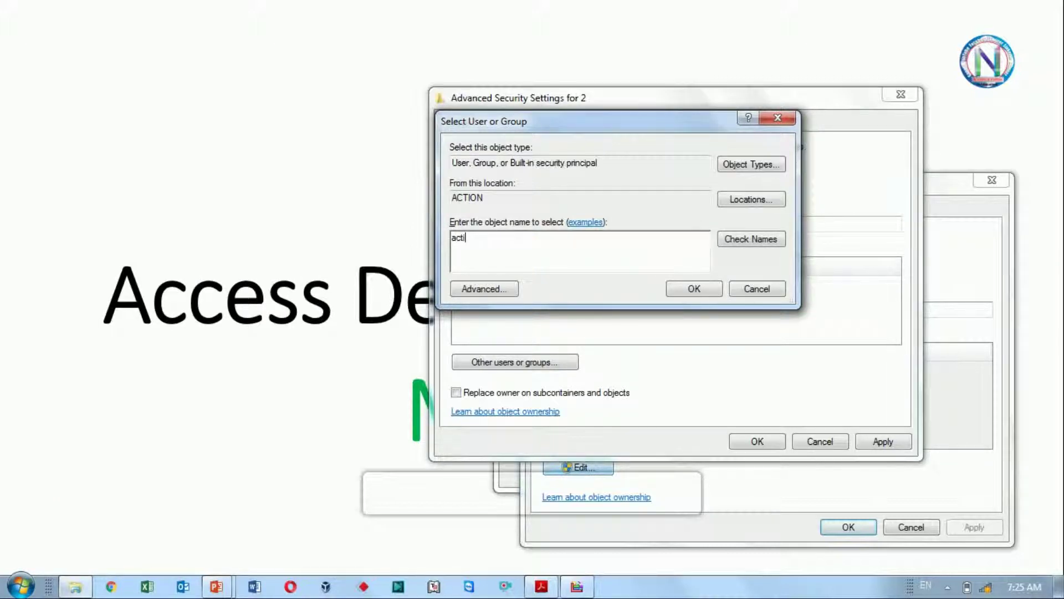
pyautogui.write('on center')
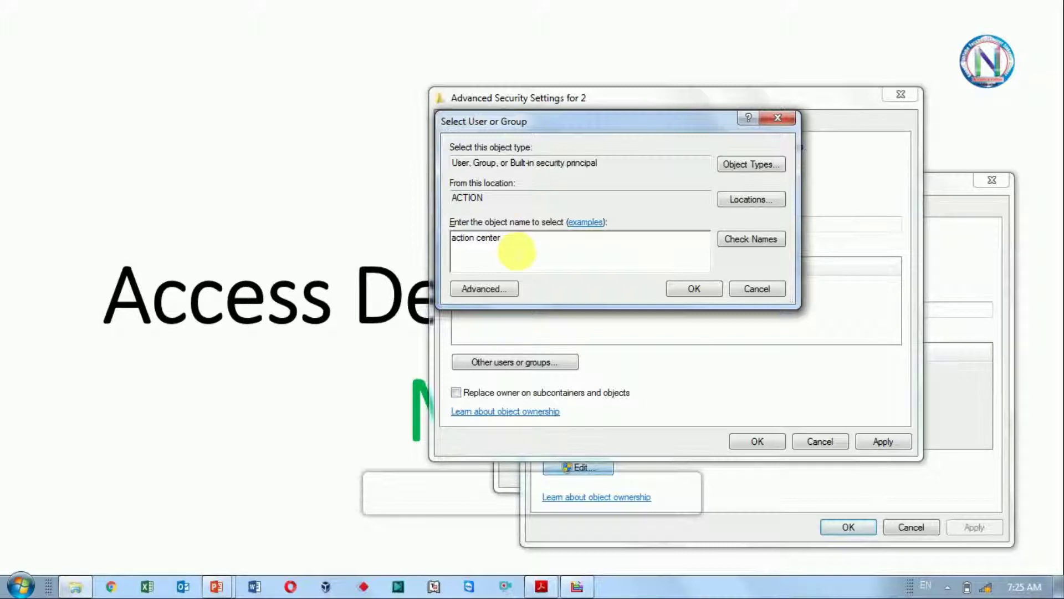
pyautogui.click(762, 244)
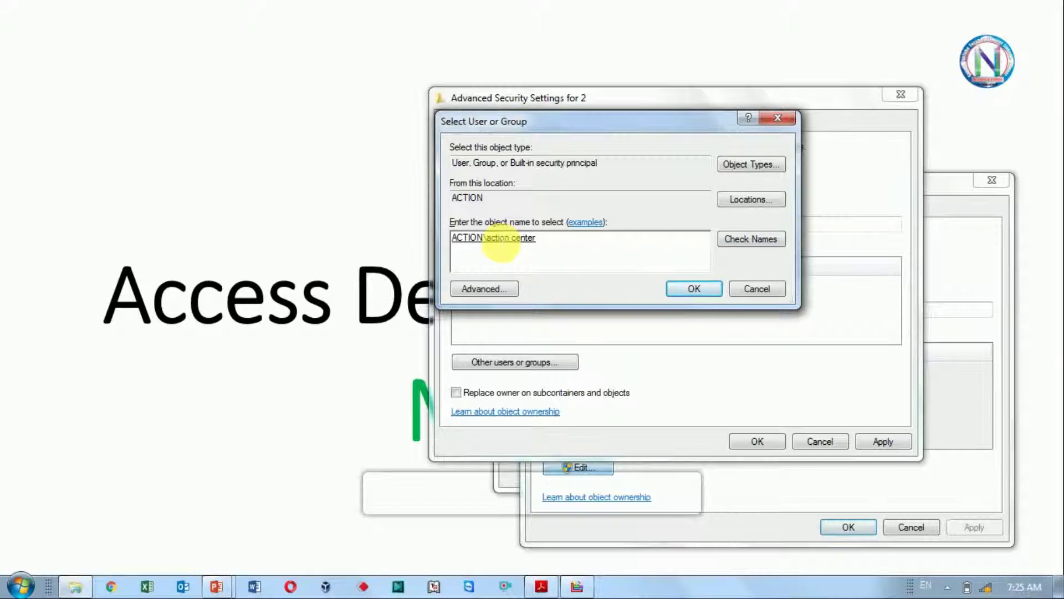
# Clear the object name and try checking the shortened name action
pyautogui.click(548, 253)
pyautogui.hotkey('ctrl', 'a')
pyautogui.press('BackSpace')
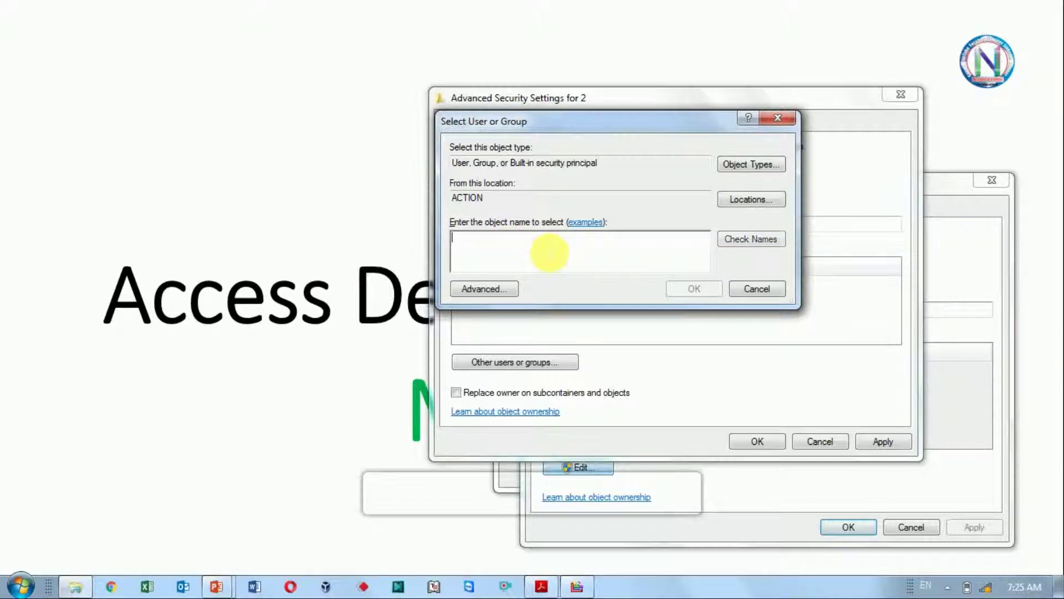
pyautogui.write('act')
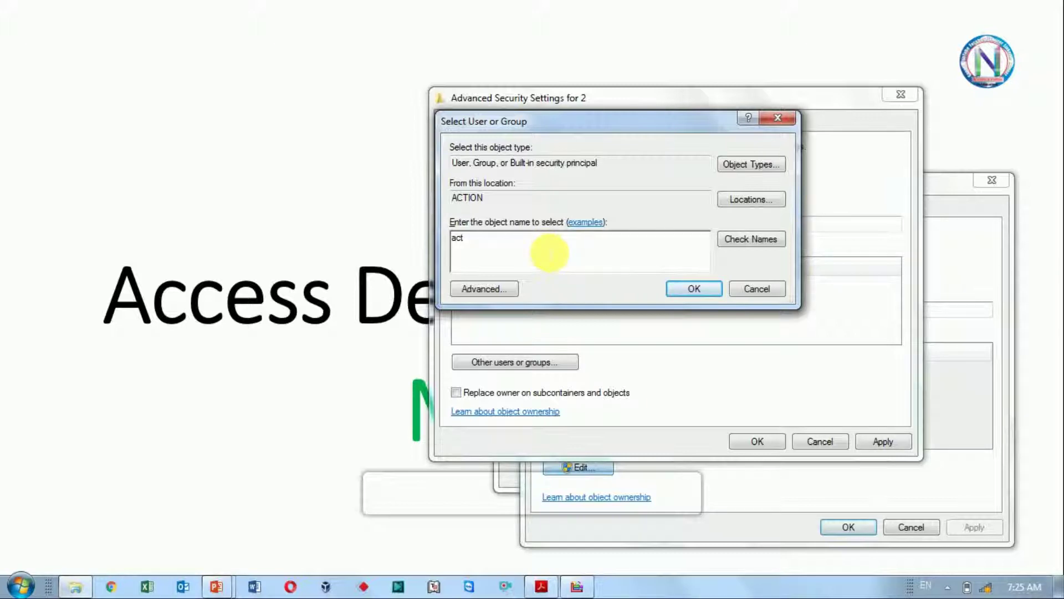
pyautogui.write('ion')
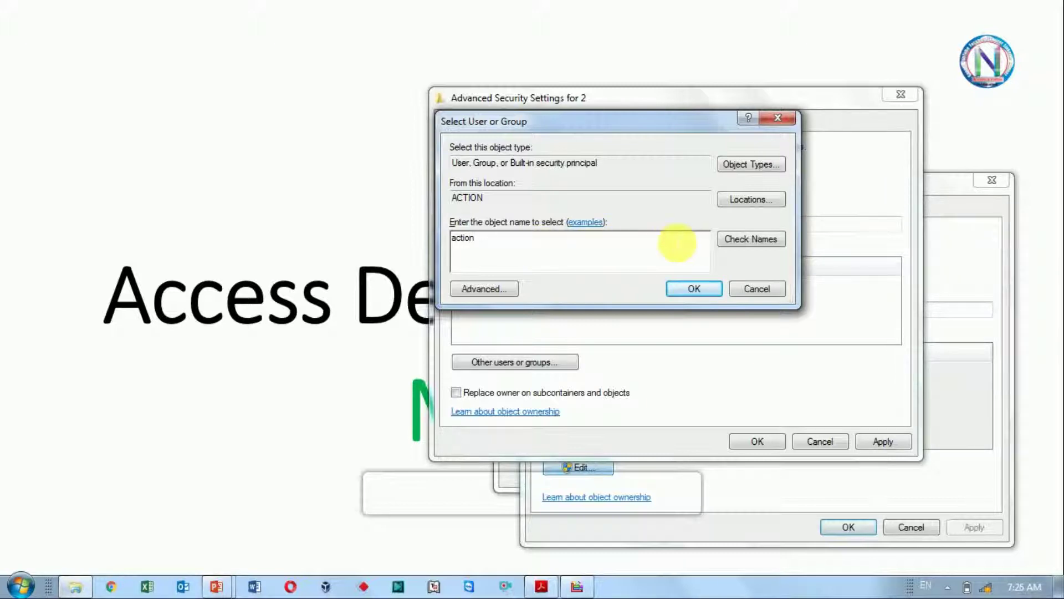
pyautogui.click(744, 239)
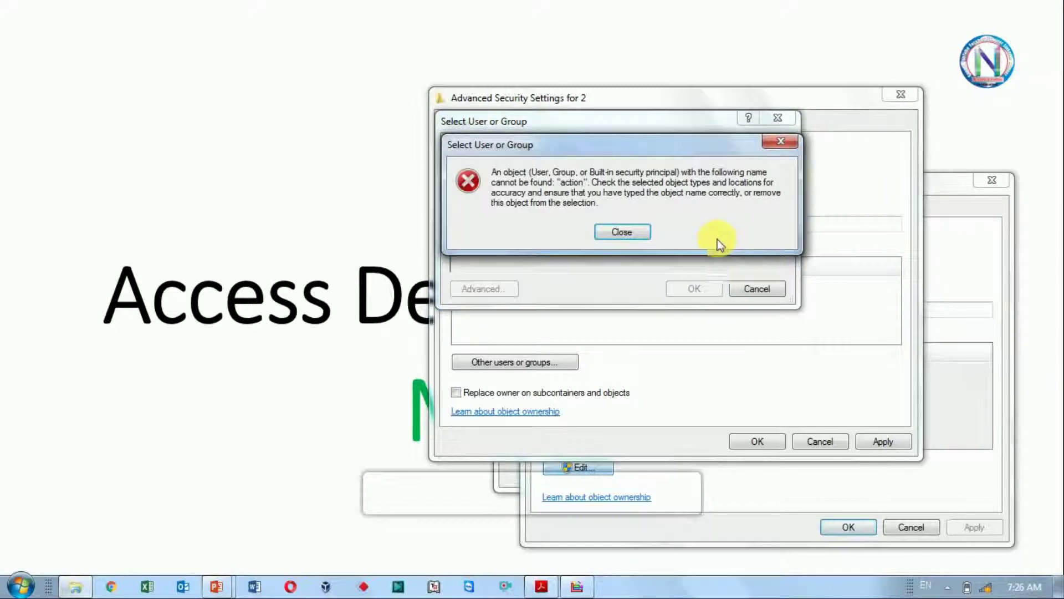
pyautogui.click(622, 232)
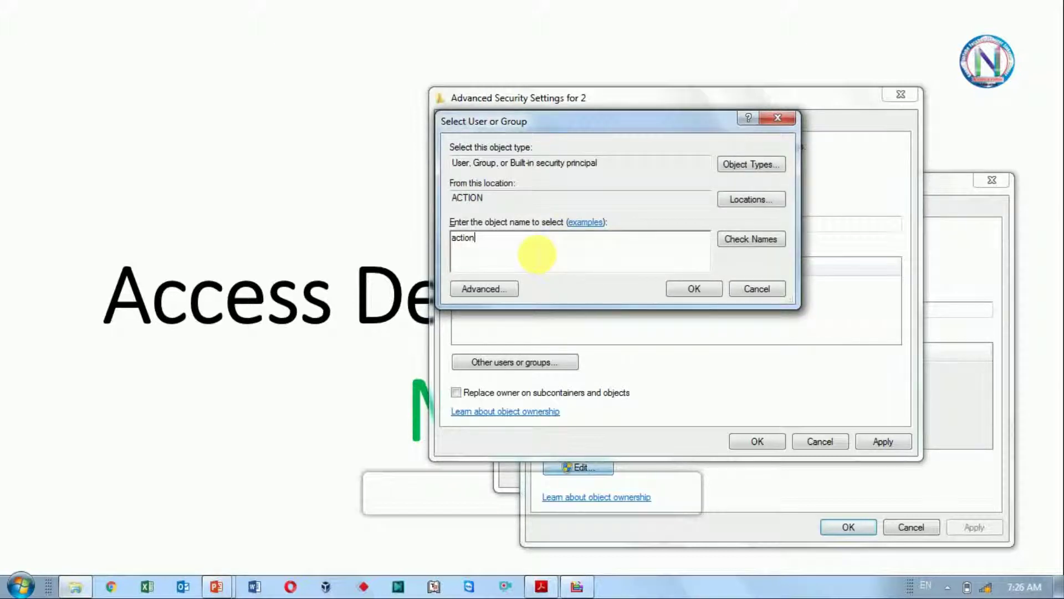
# Complete the object name as action center, check it and accept the selected account
pyautogui.write('ce')
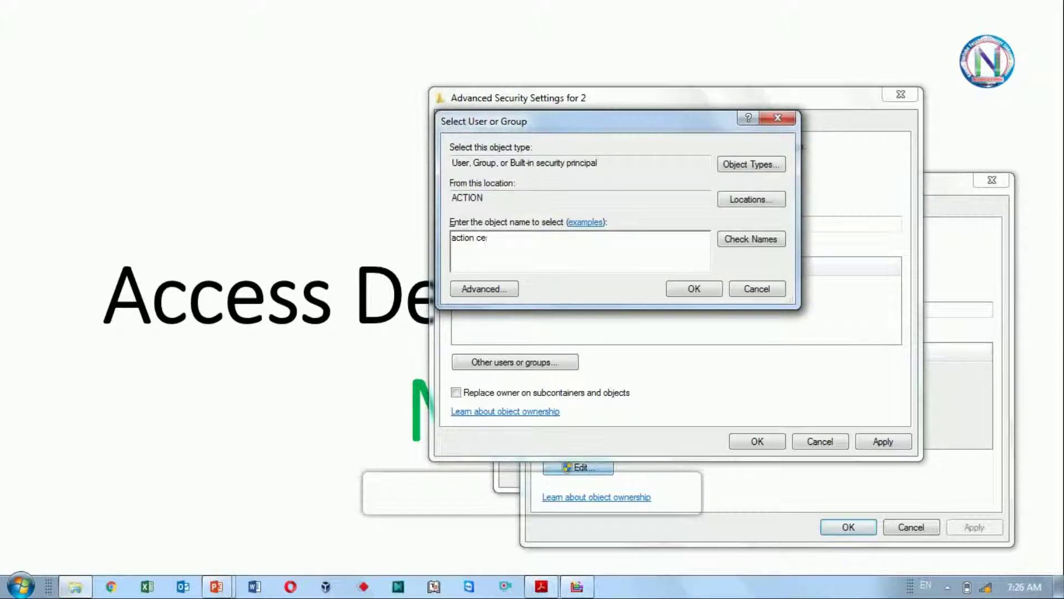
pyautogui.write('nter')
pyautogui.click(750, 238)
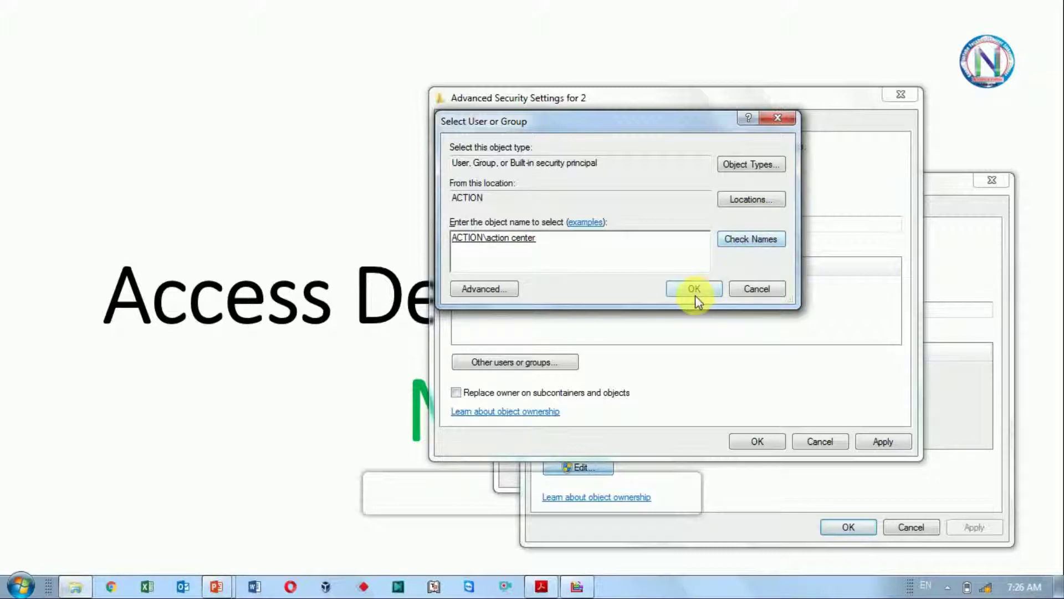
pyautogui.click(695, 290)
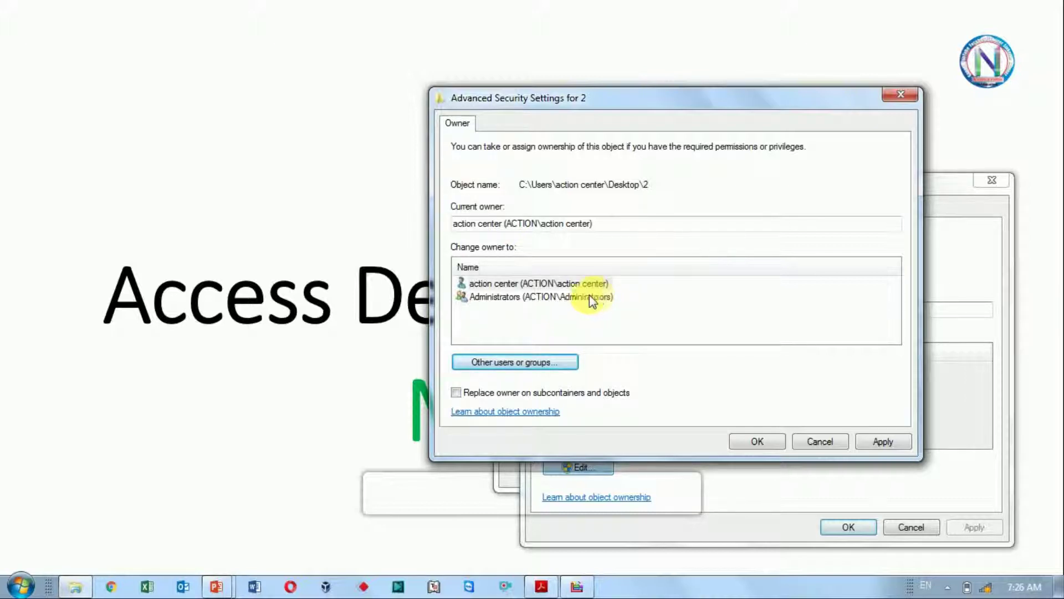
# Apply action center as owner of folder 2, with Replace owner on subcontainers and objects enabled
pyautogui.click(577, 284)
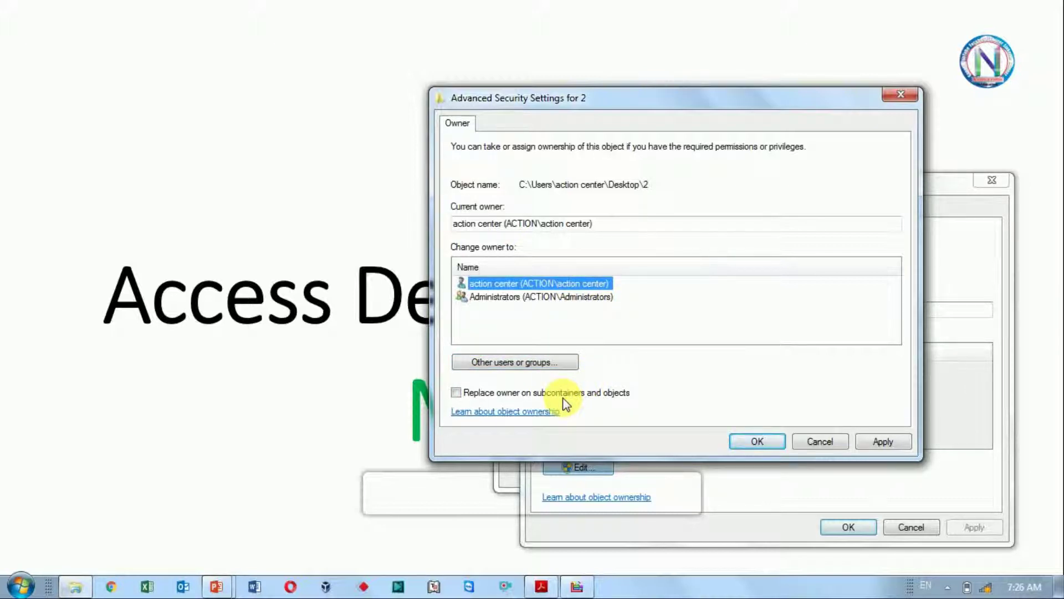
pyautogui.click(458, 393)
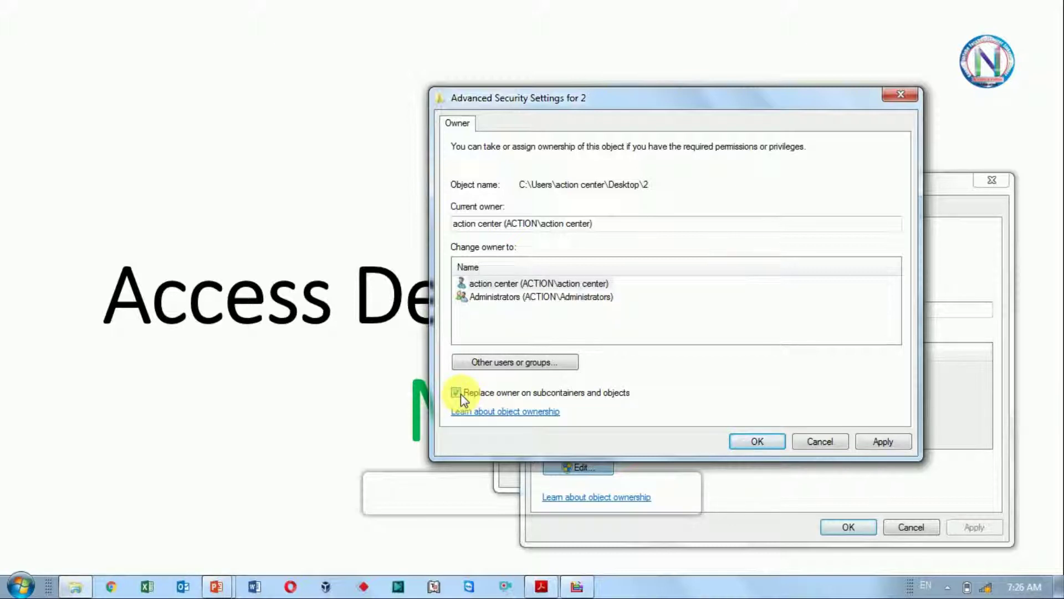
pyautogui.click(880, 442)
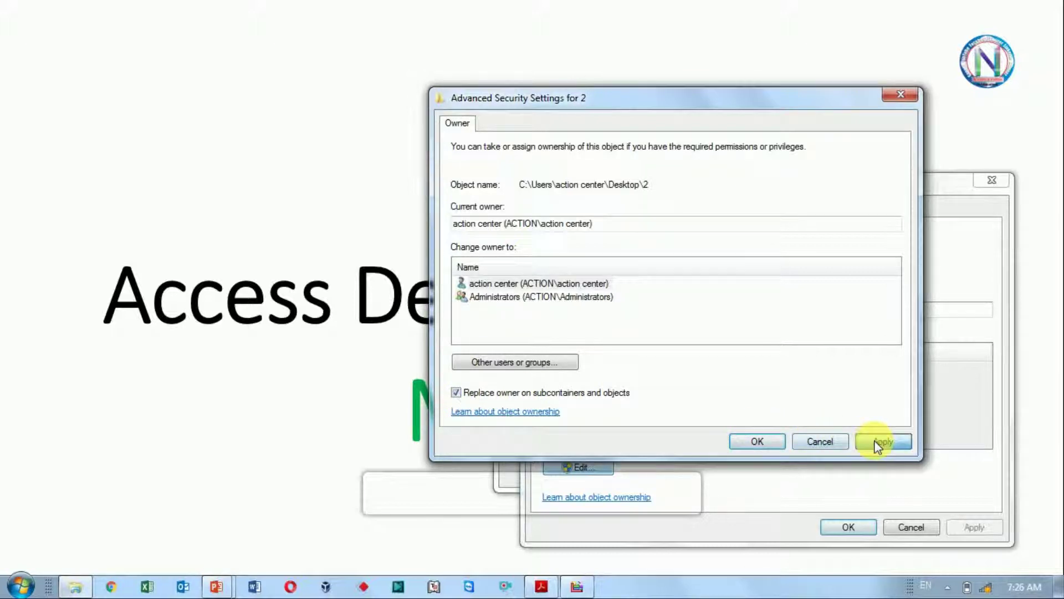
# Agree to replace folder 2's directory permissions with Full Control, and accept the owner change and the folder's properties
pyautogui.click(631, 374)
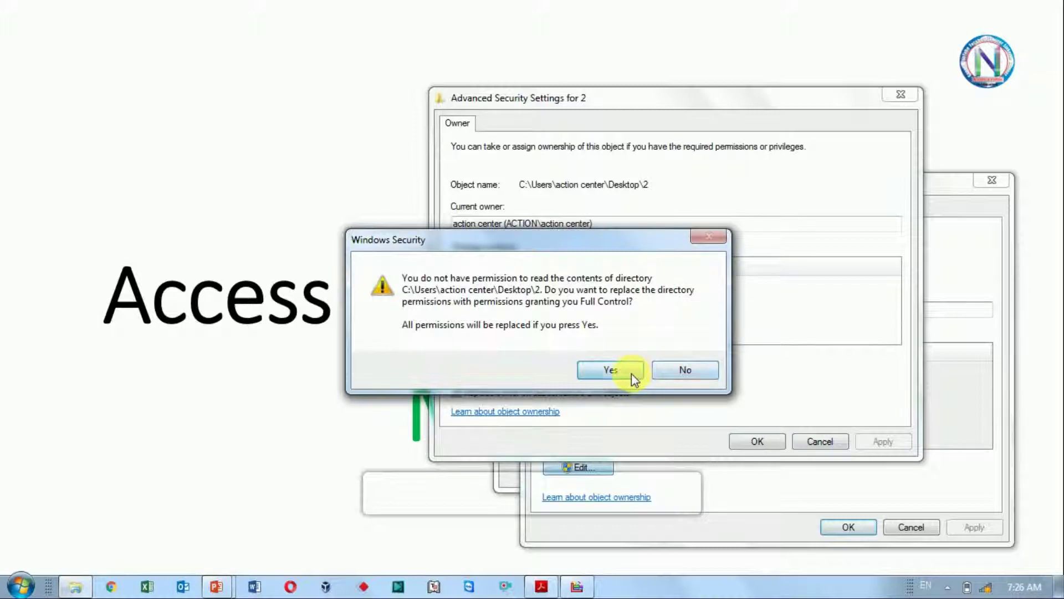
pyautogui.click(681, 358)
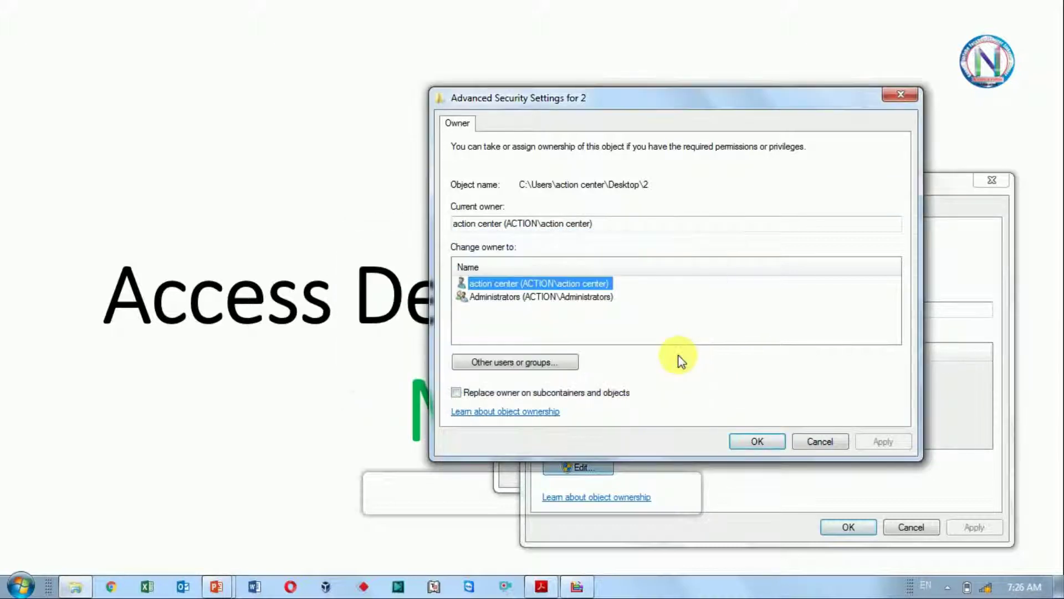
pyautogui.click(759, 442)
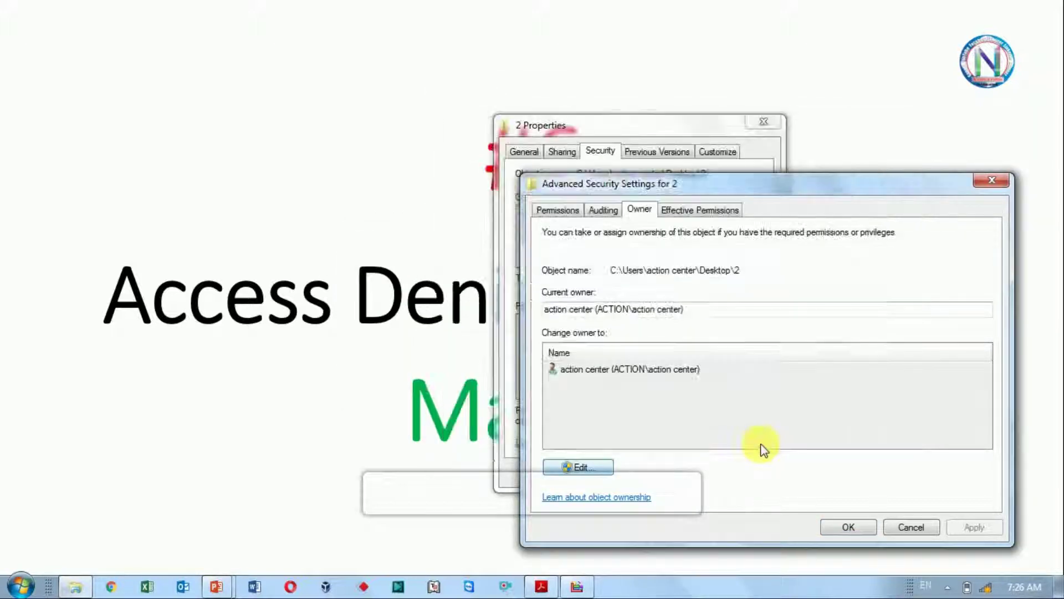
pyautogui.click(847, 527)
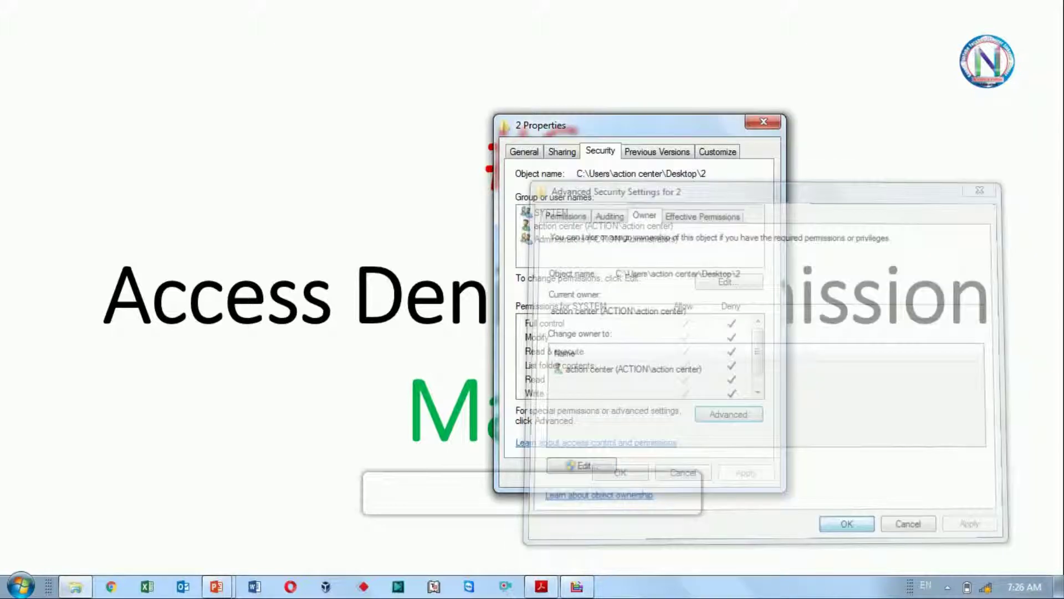
pyautogui.click(631, 470)
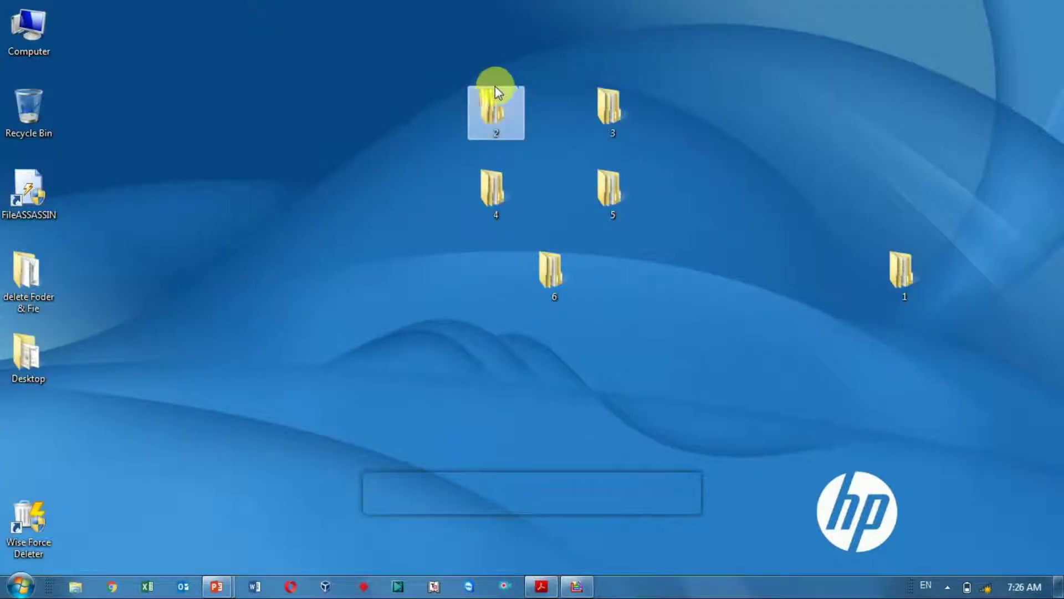
# Reopen the properties of folder 2 and open its advanced permission entries for changing
pyautogui.rightClick(493, 99)
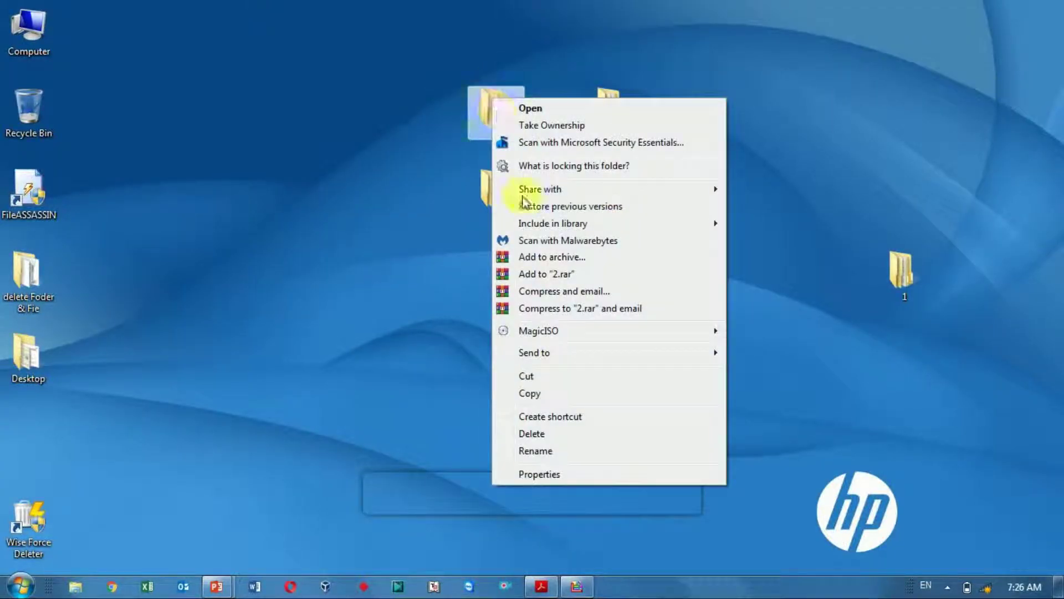
pyautogui.click(531, 474)
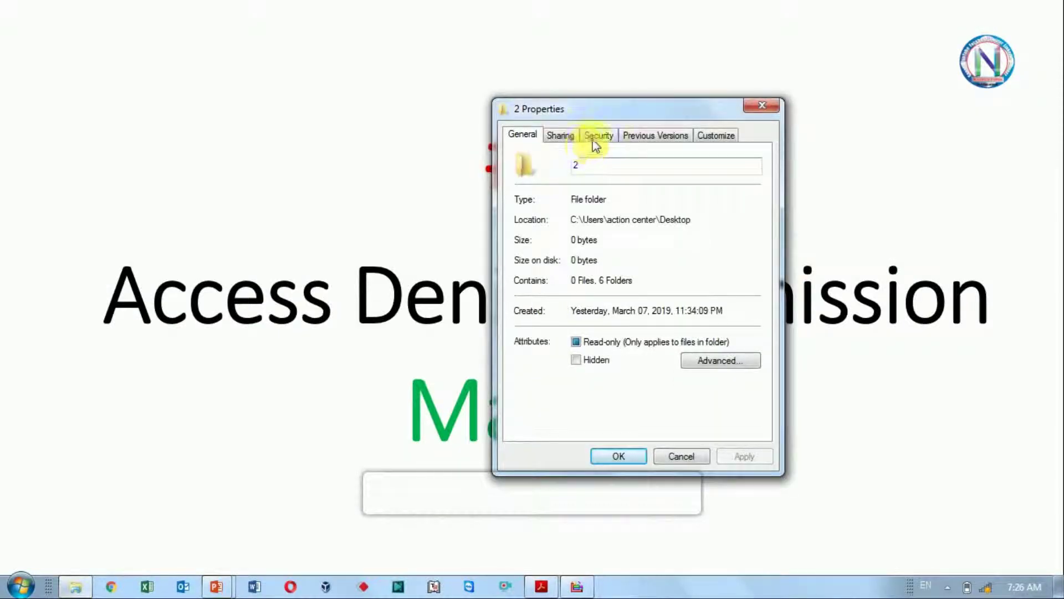
pyautogui.click(594, 139)
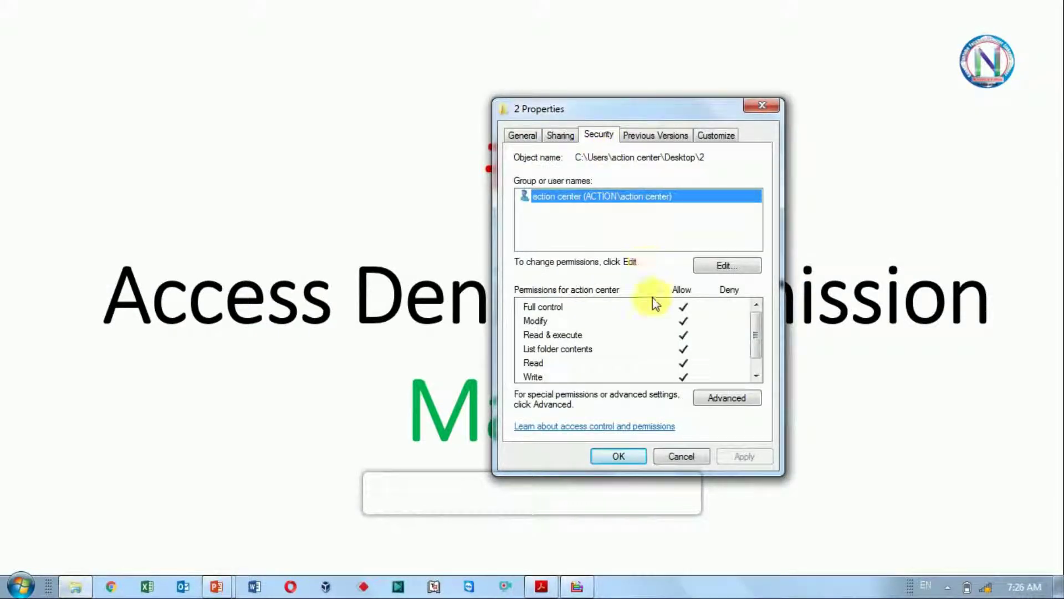
pyautogui.click(727, 400)
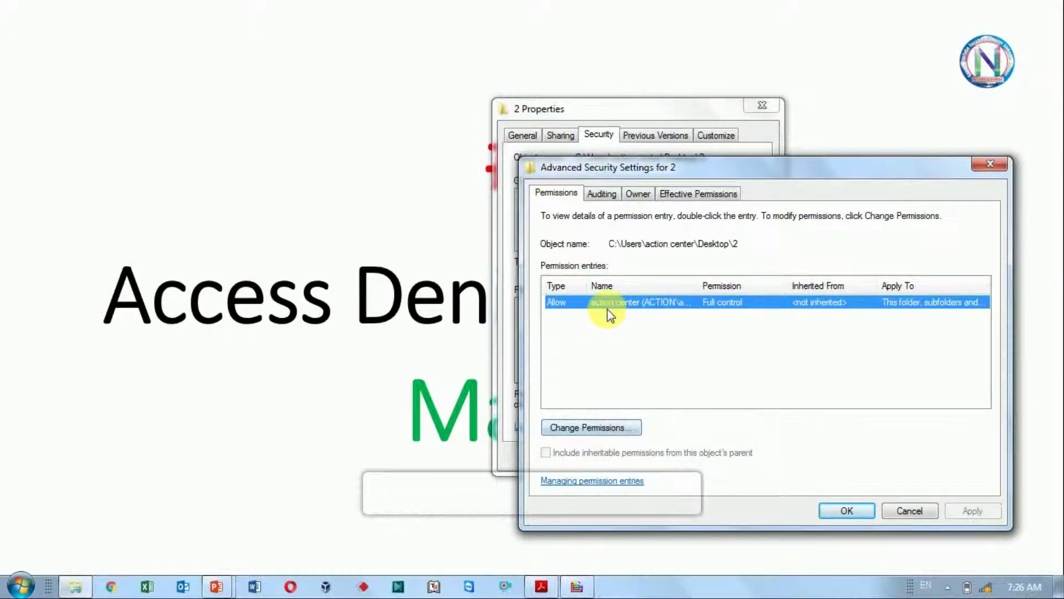
pyautogui.click(597, 433)
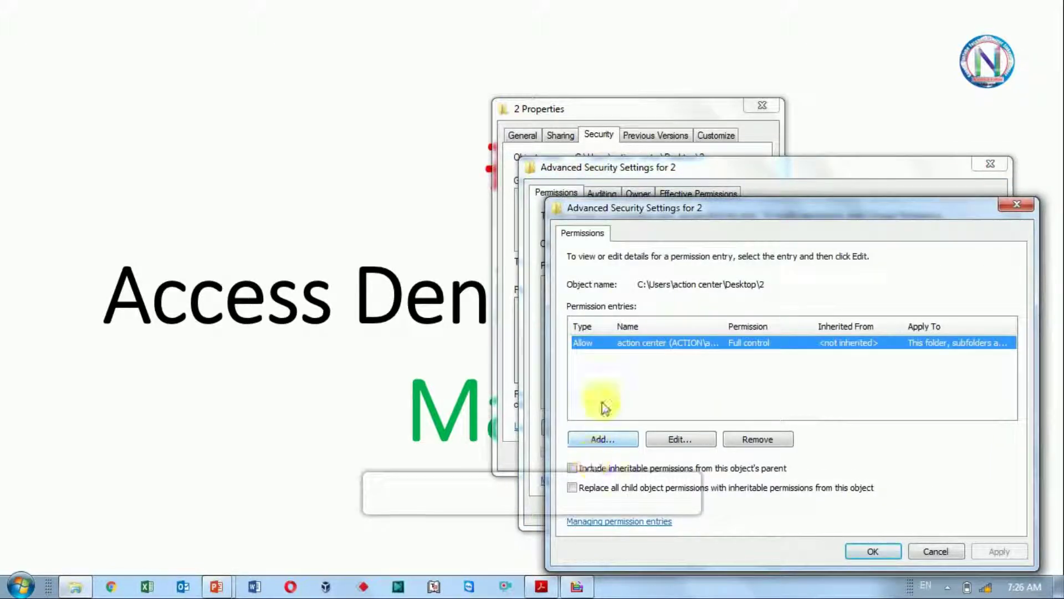
pyautogui.moveTo(644, 209); pyautogui.dragTo(540, 65)
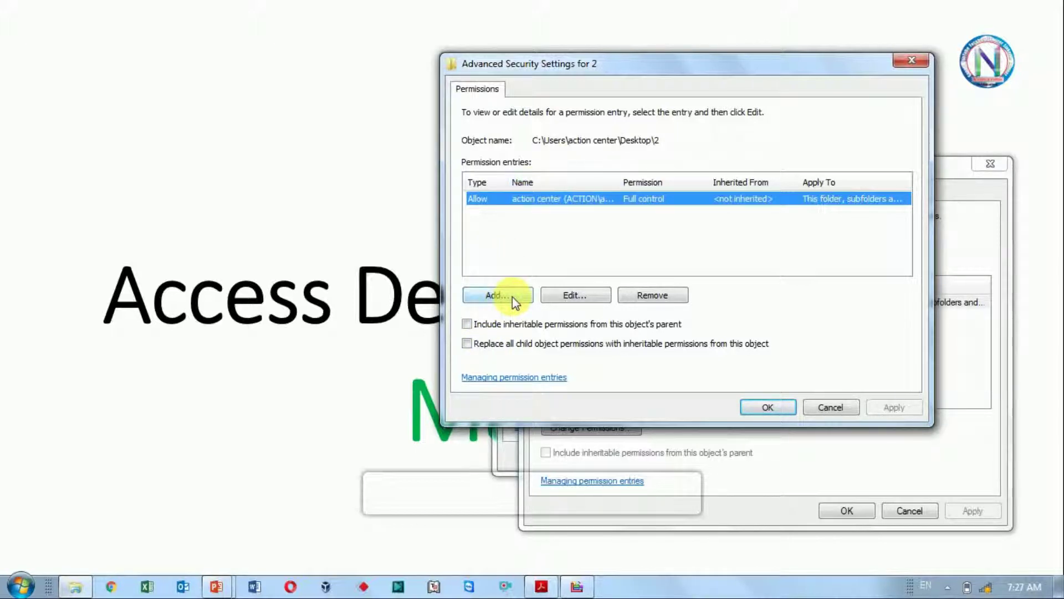
# Replace all child object permissions with inheritable permissions from folder 2, confirm the replacement and accept the security settings
pyautogui.click(495, 346)
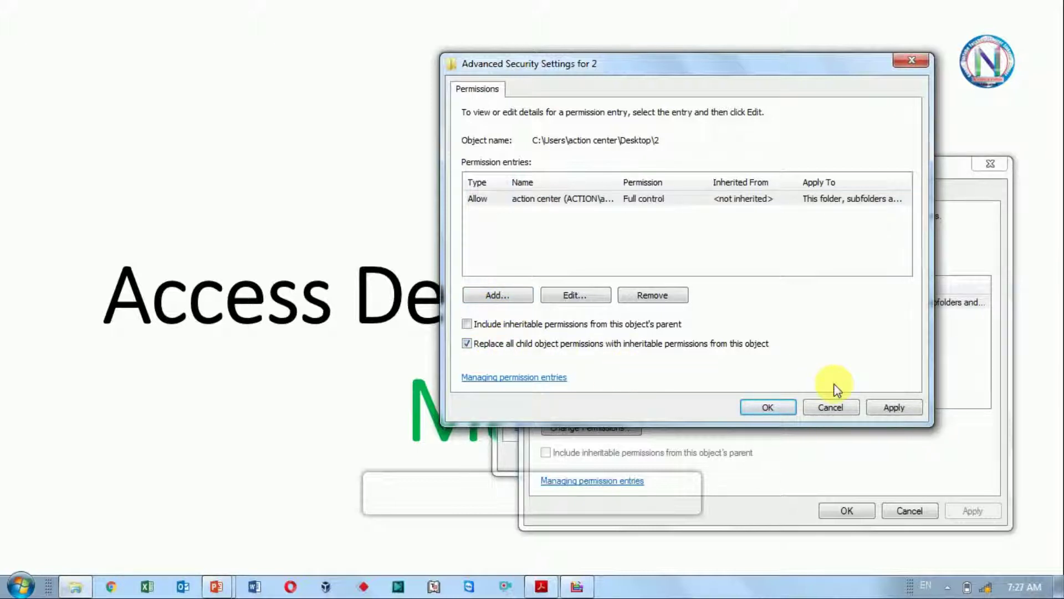
pyautogui.click(886, 407)
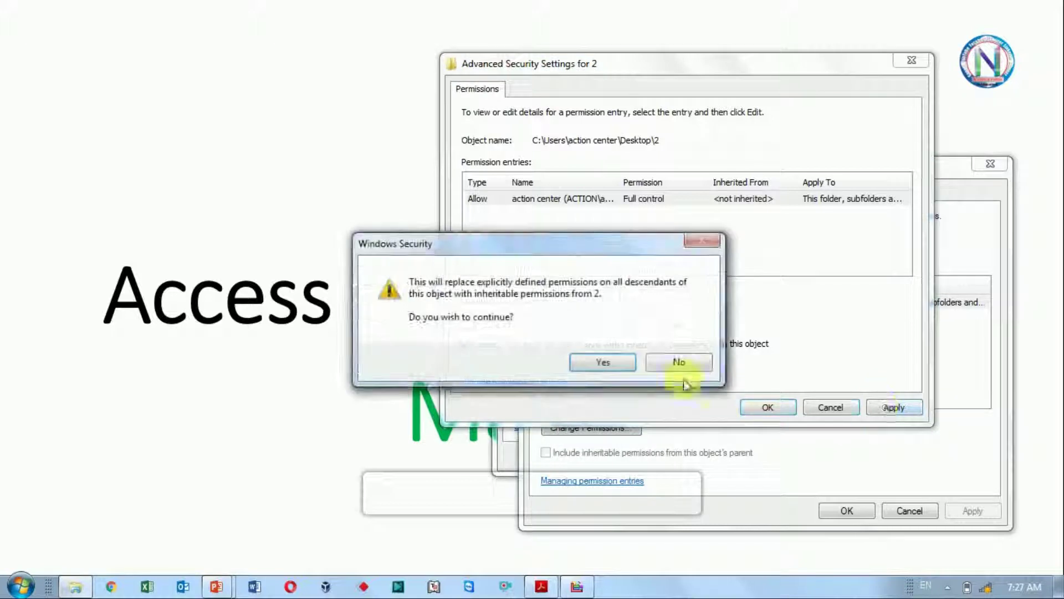
pyautogui.click(621, 366)
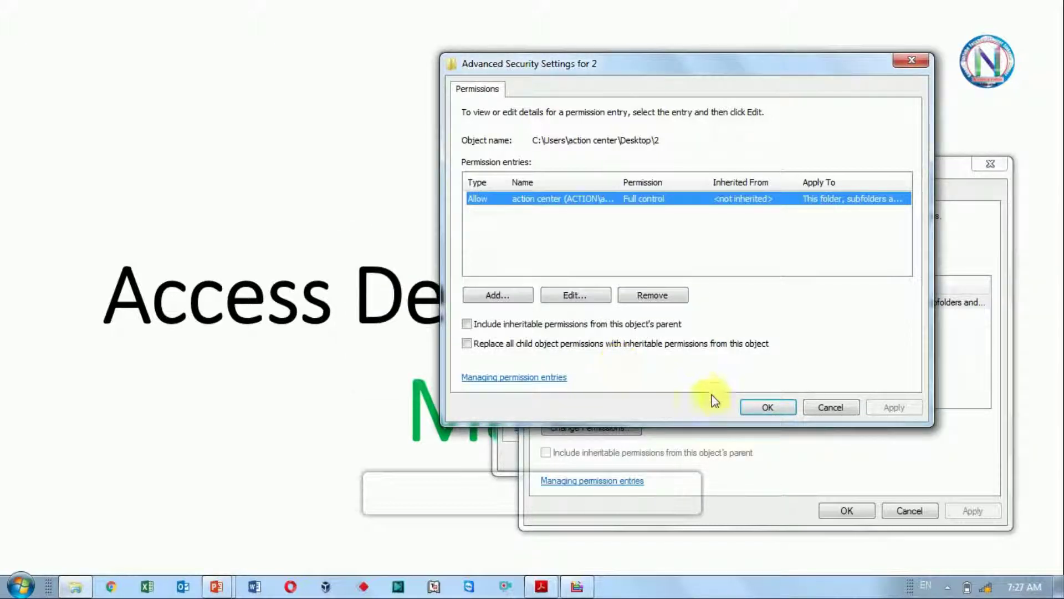
pyautogui.click(750, 407)
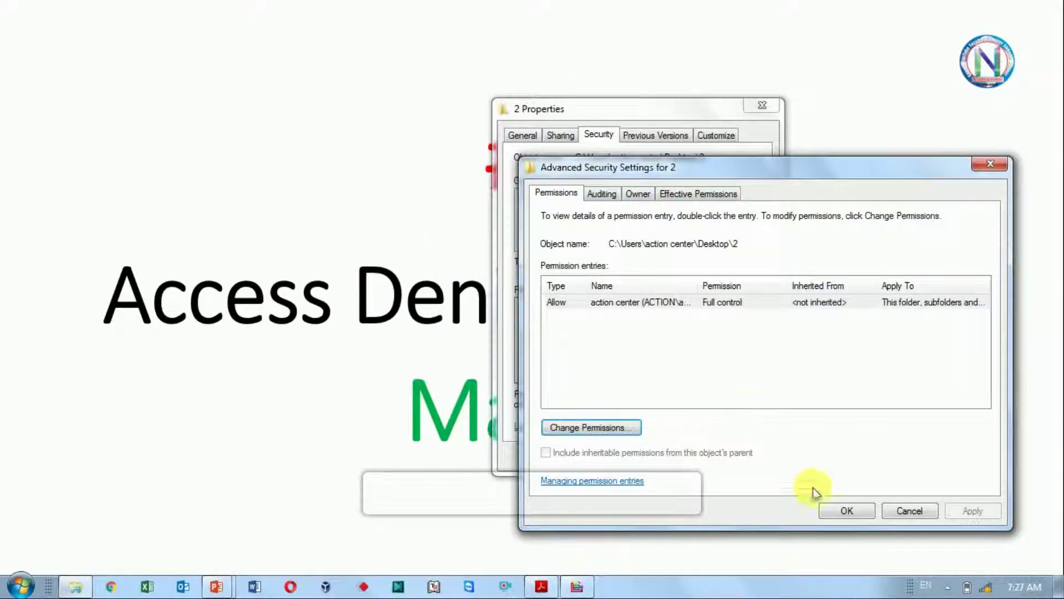
pyautogui.click(845, 511)
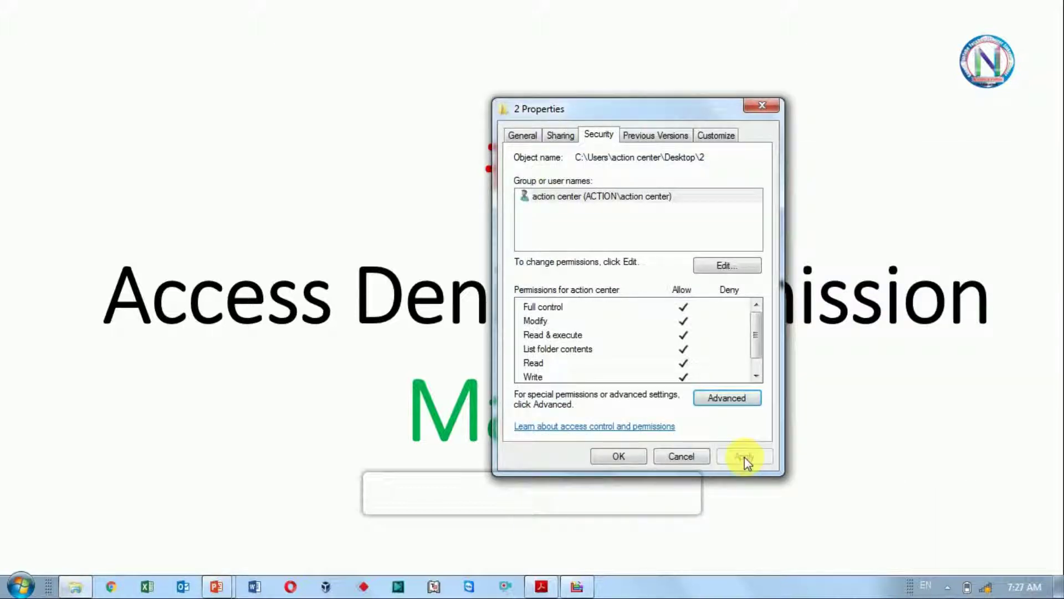
pyautogui.click(619, 456)
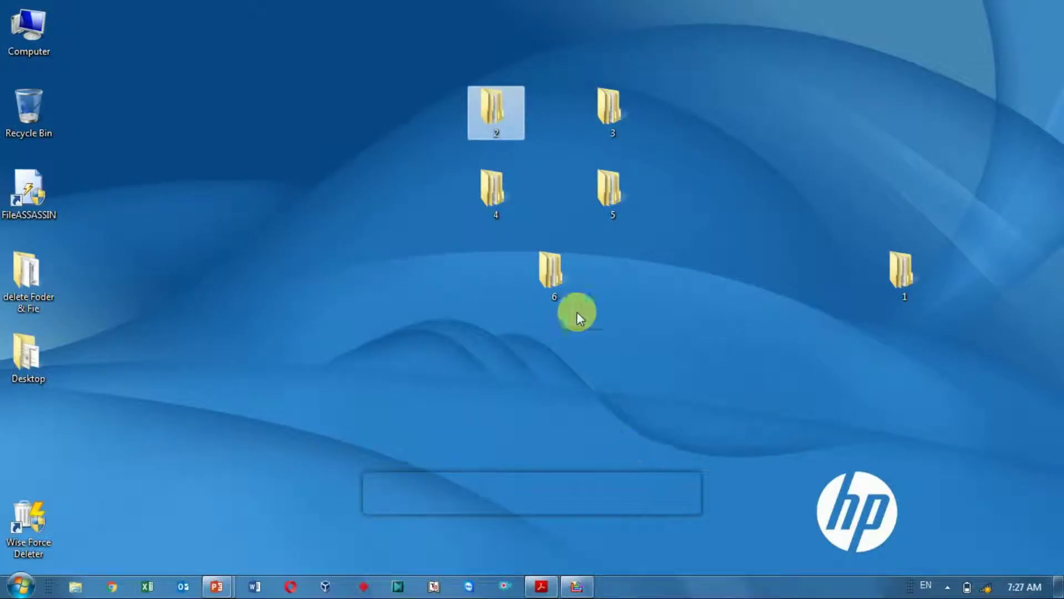
# Delete folder 2 from the desktop to the Recycle Bin
pyautogui.rightClick(510, 115)
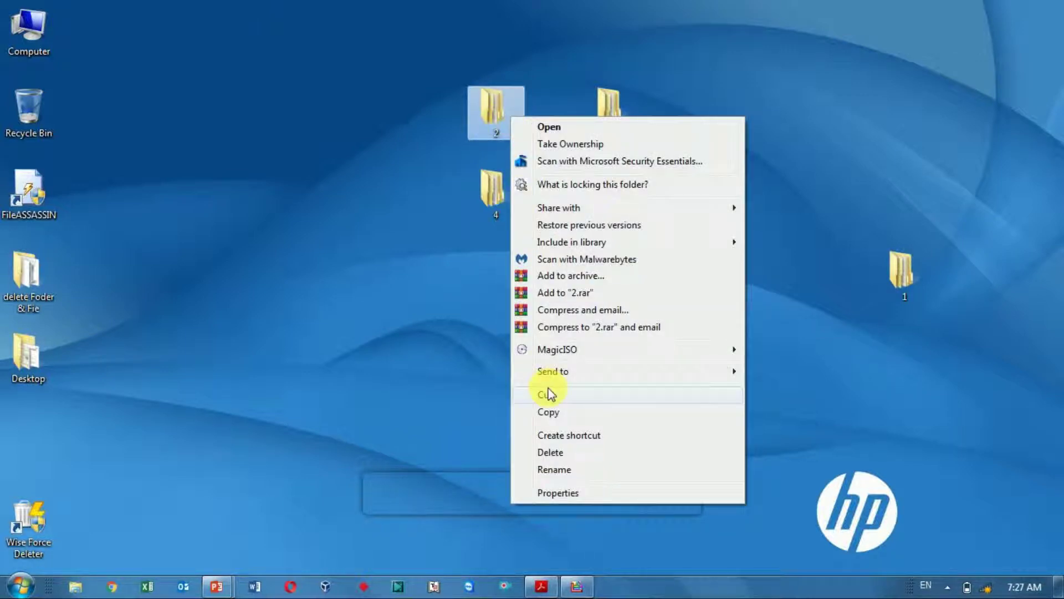
pyautogui.click(557, 451)
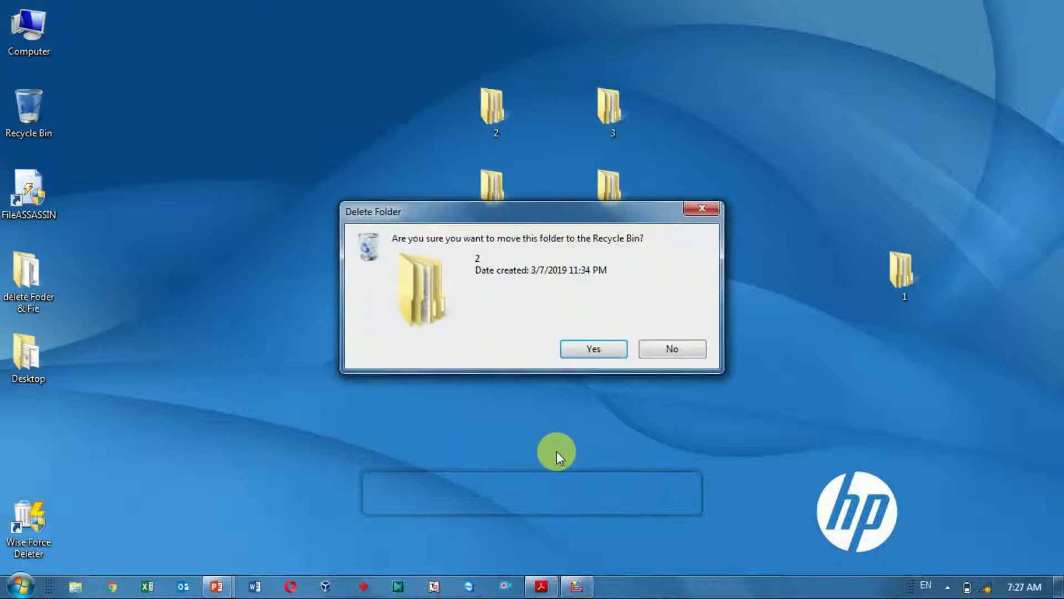
pyautogui.click(582, 352)
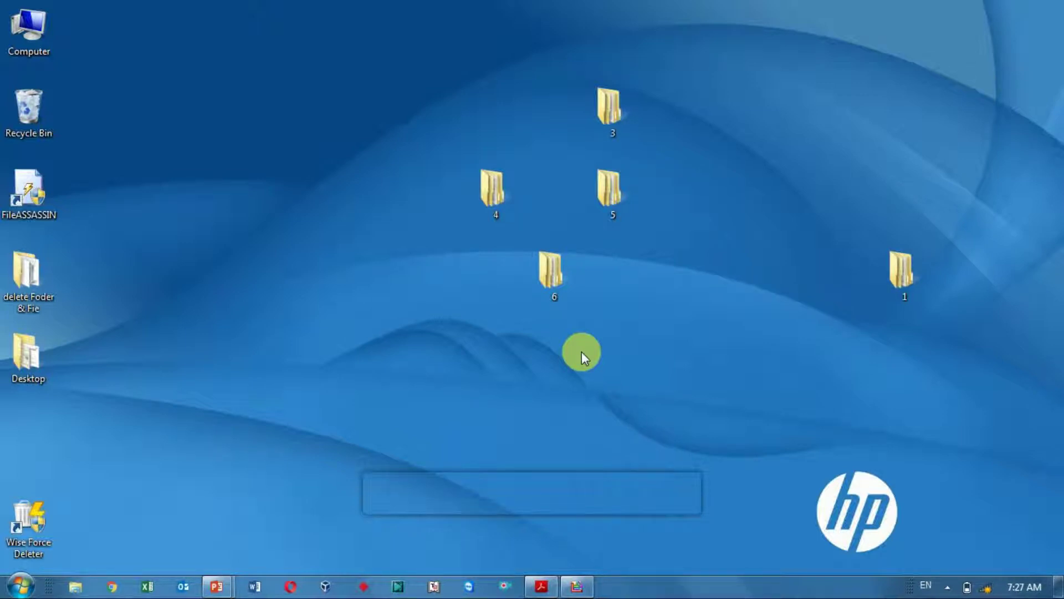
pyautogui.hotkey('alt', 'Tab')
pyautogui.hotkey('alt', 'Tab')
pyautogui.hotkey('alt', 'Tab')
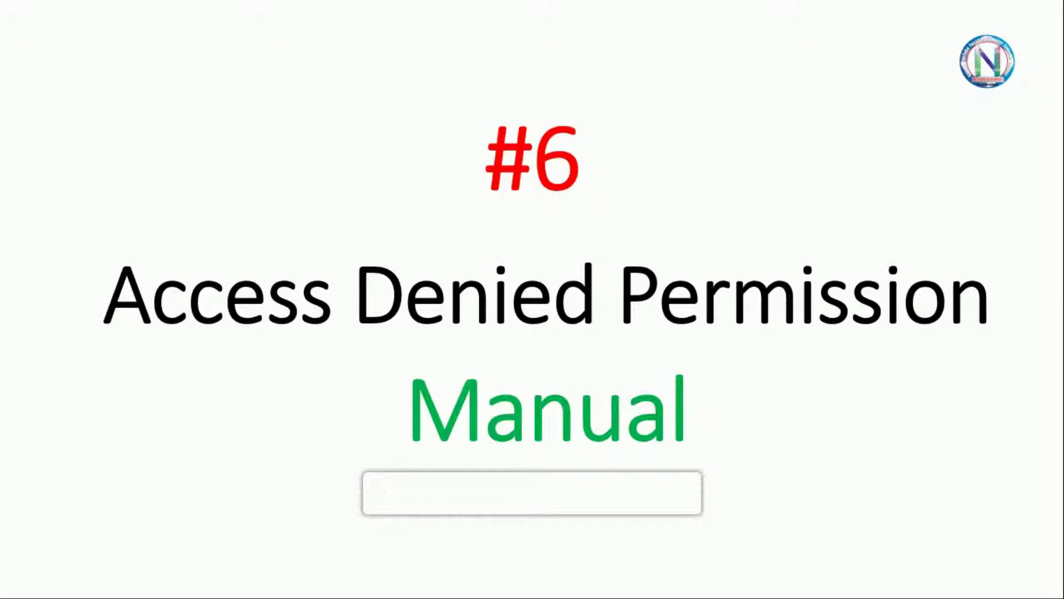
pyautogui.click(693, 145)
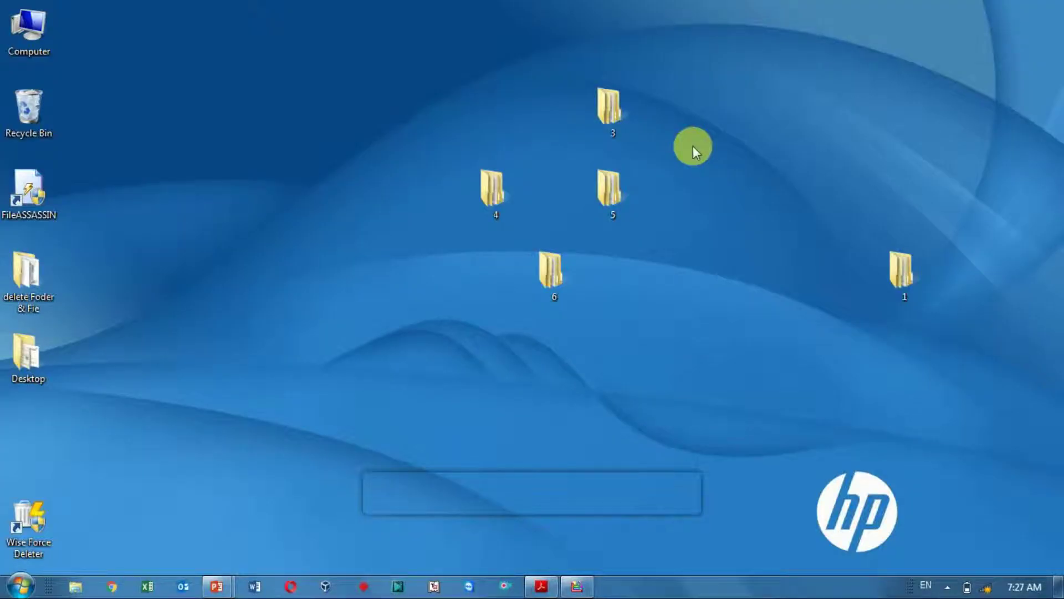
# Try to delete folder 3 from the desktop
pyautogui.click(617, 104)
pyautogui.press('Delete')
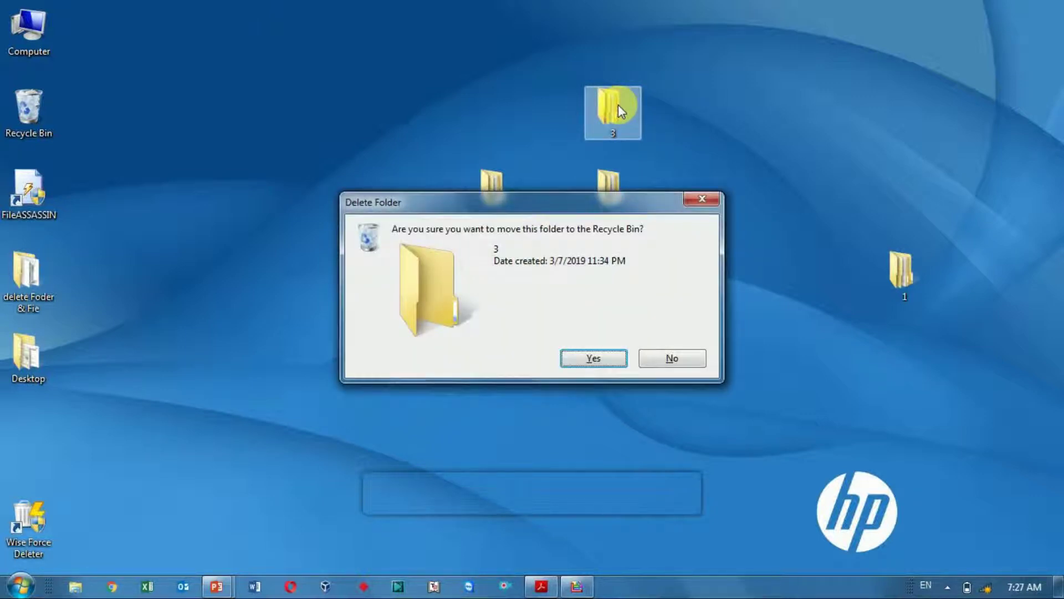
pyautogui.press('Return')
pyautogui.press('Return')
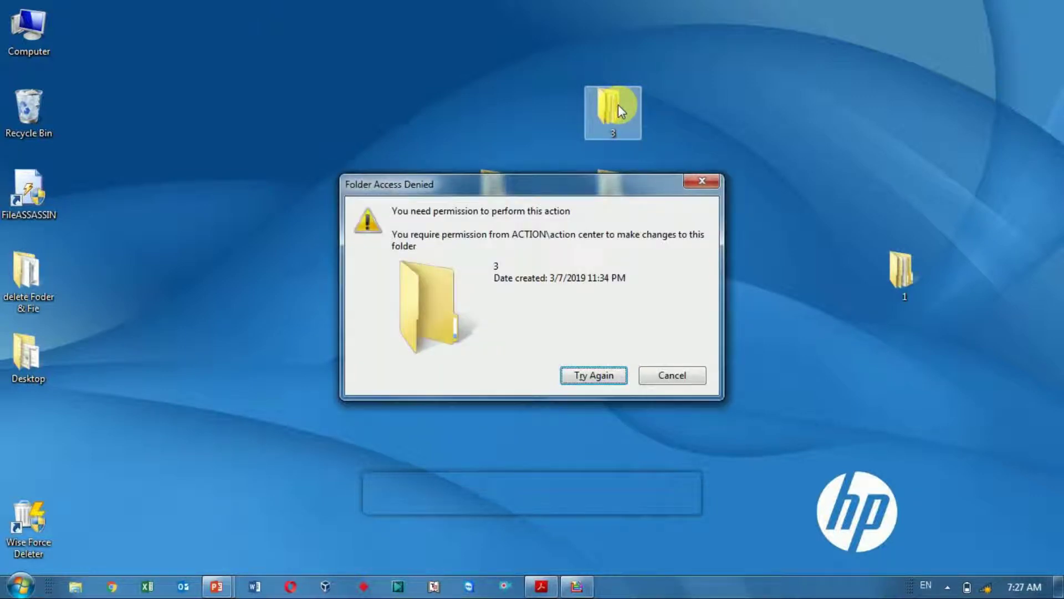
pyautogui.click(709, 185)
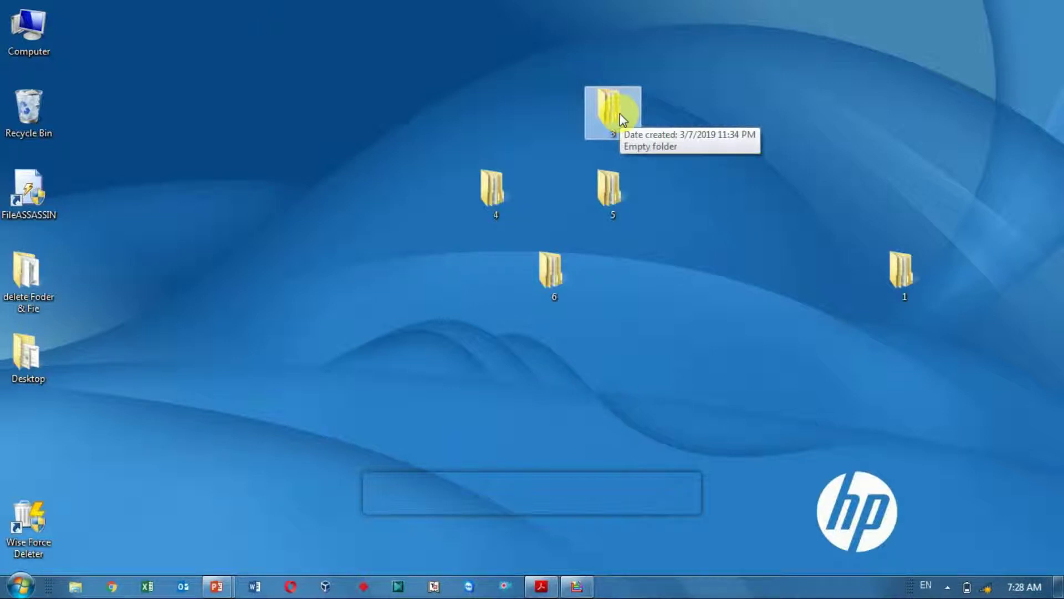
# Take ownership of folder 3 with its Take Ownership command and move the folder to the Recycle Bin
pyautogui.doubleClick(27, 276)
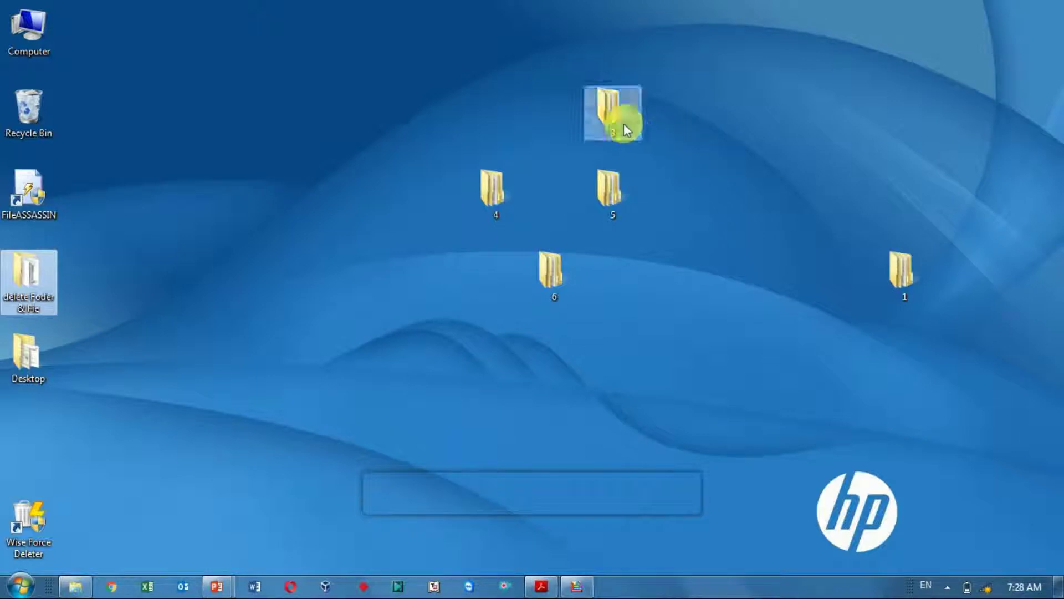
pyautogui.click(616, 115)
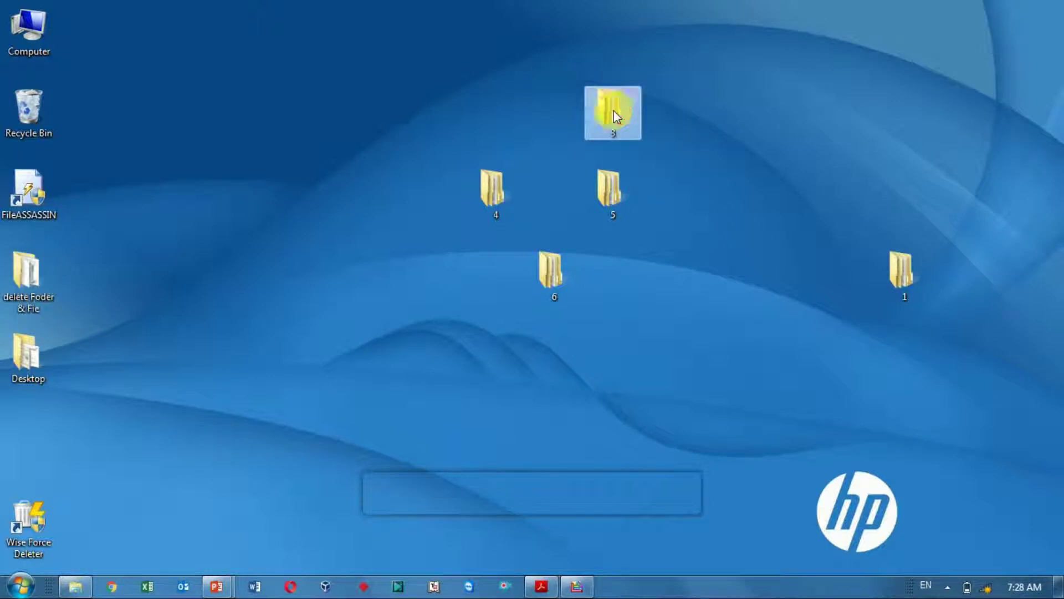
pyautogui.rightClick(616, 115)
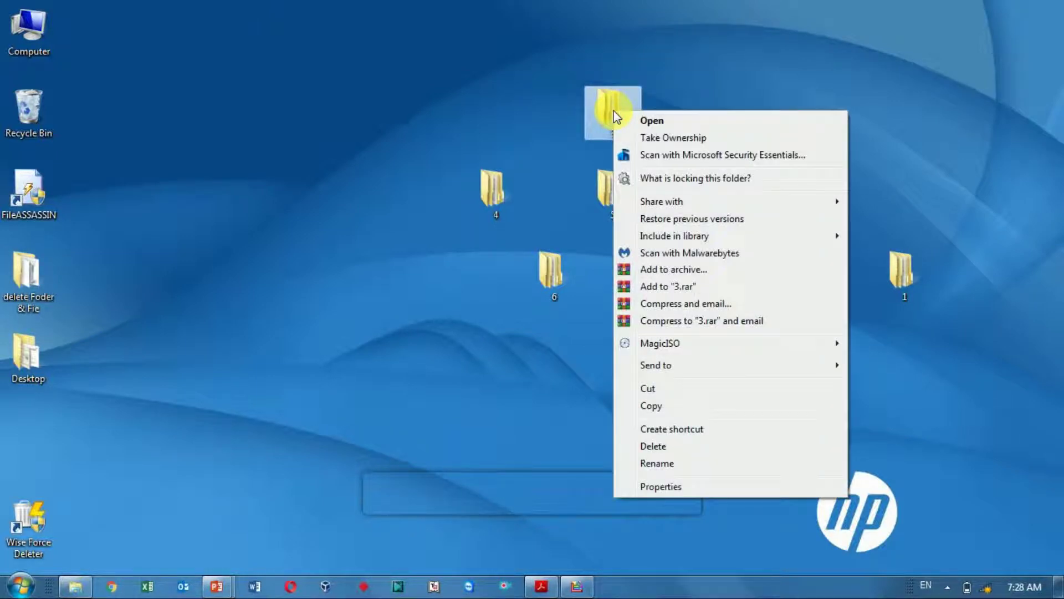
pyautogui.click(651, 139)
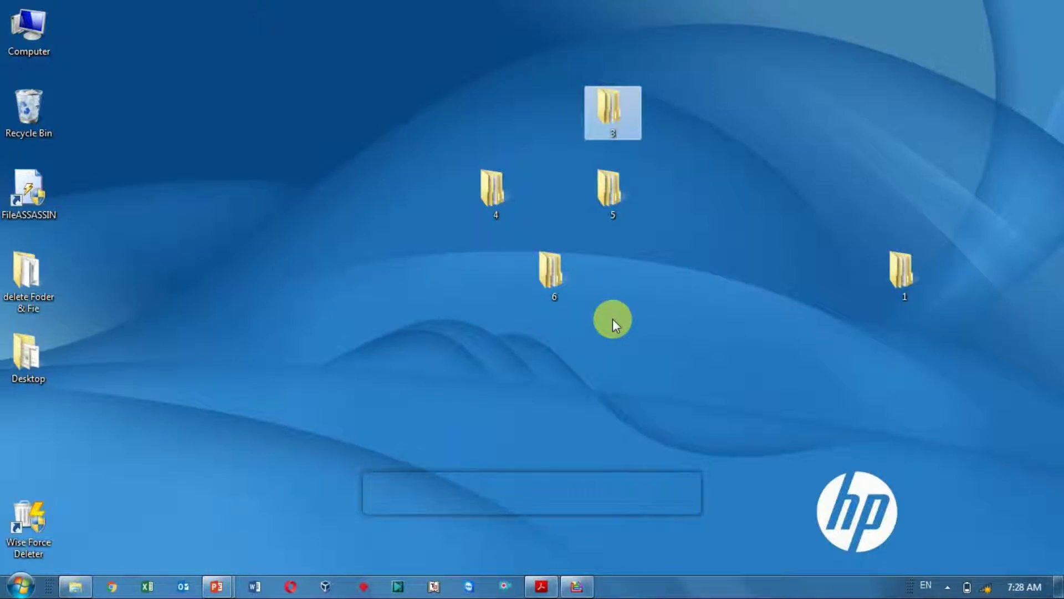
pyautogui.press('Delete')
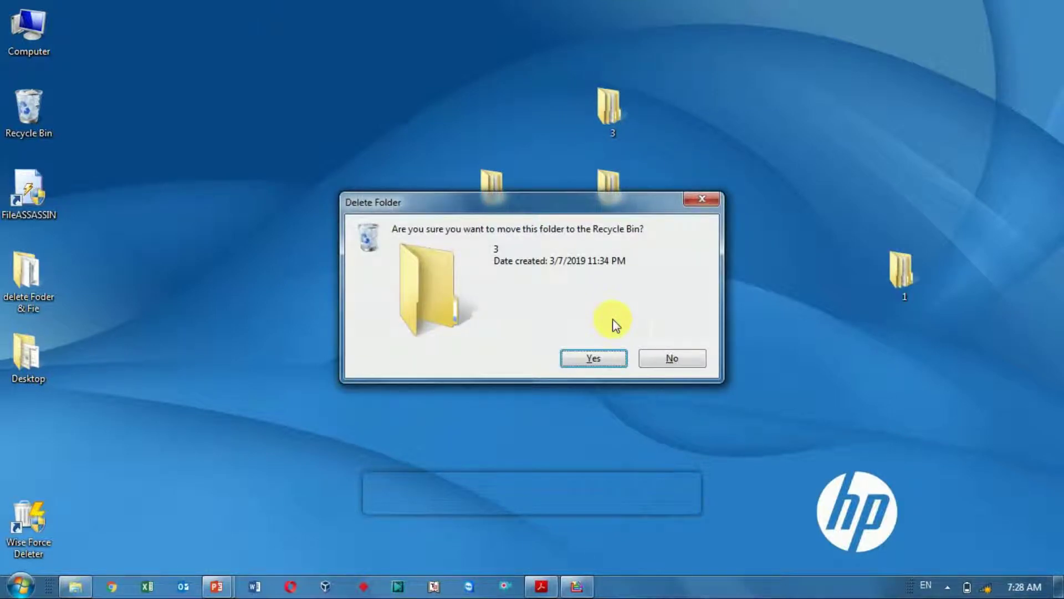
pyautogui.press('Return')
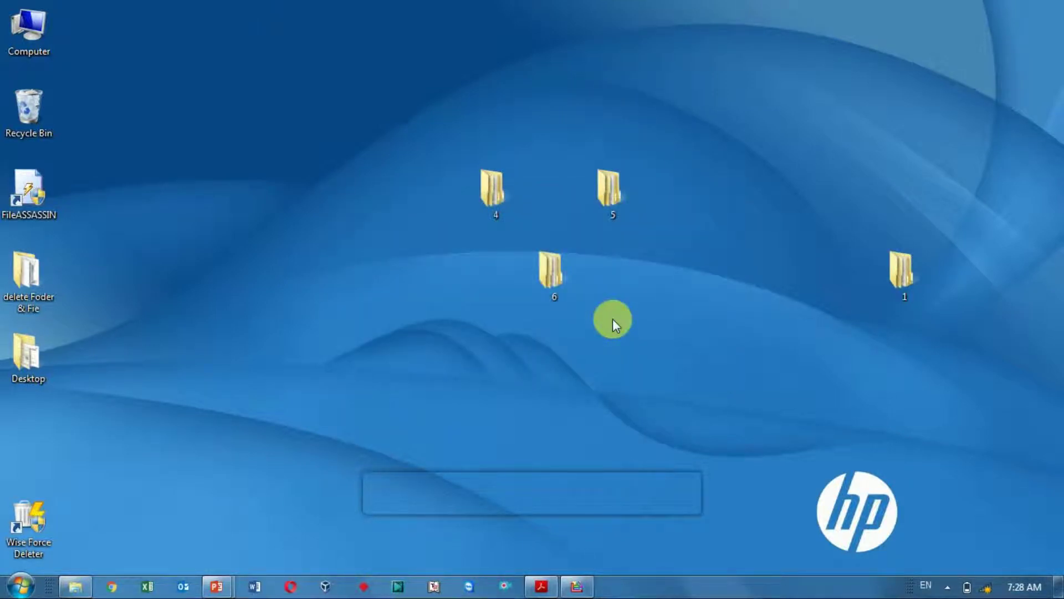
# Close the delete Foder & Fie folder window and select folder 4 on the desktop
pyautogui.click(483, 204)
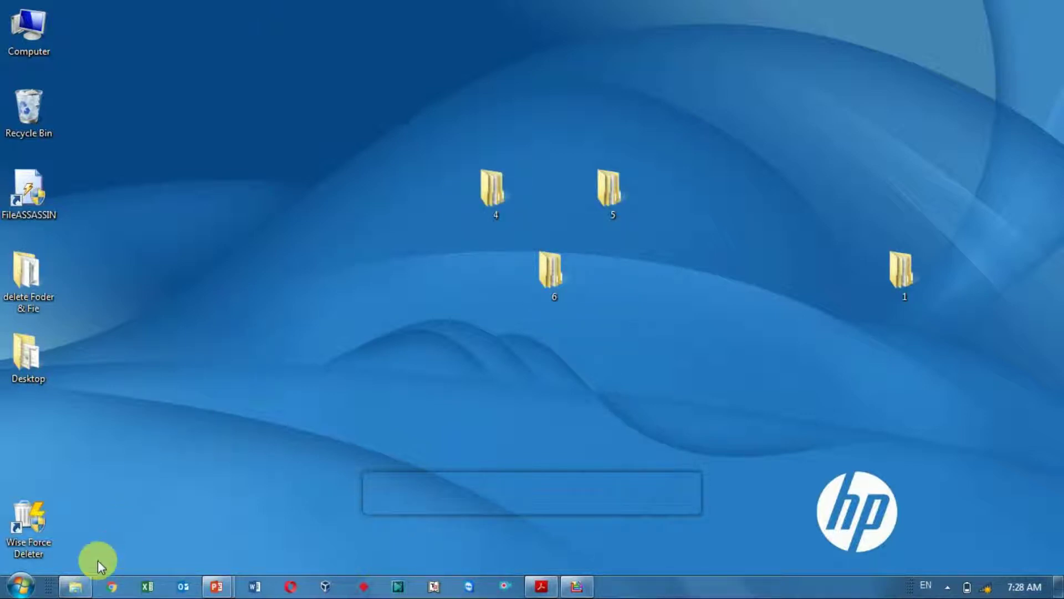
pyautogui.click(83, 587)
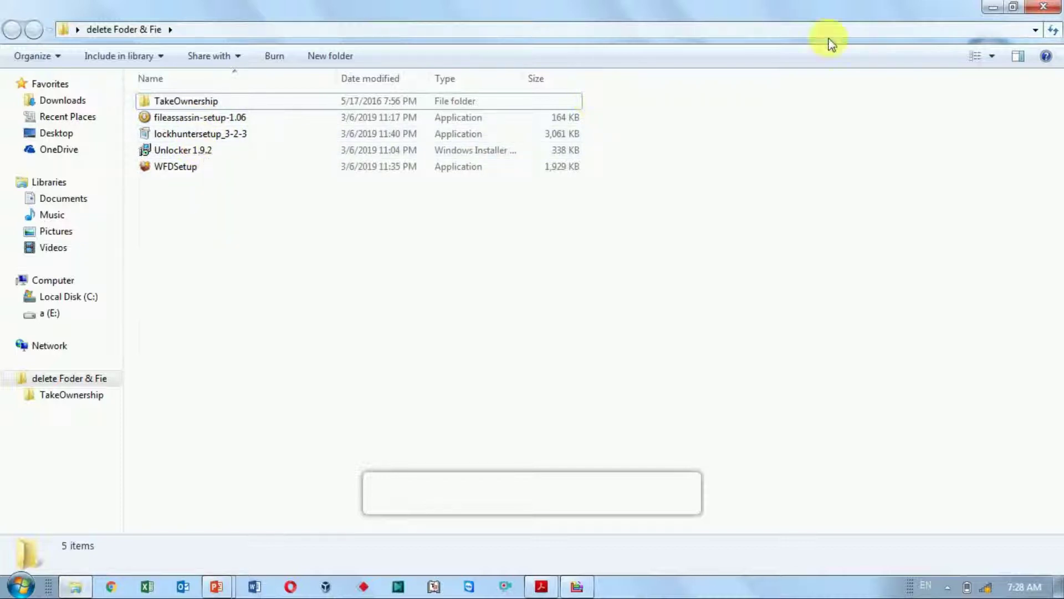
pyautogui.click(1043, 7)
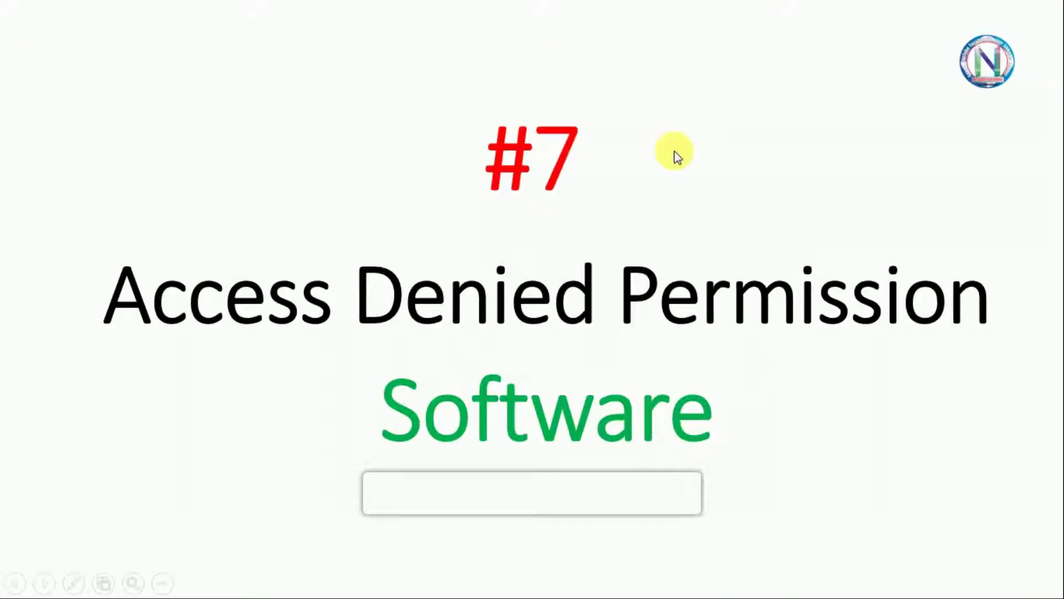
pyautogui.press('Escape')
pyautogui.click(483, 187)
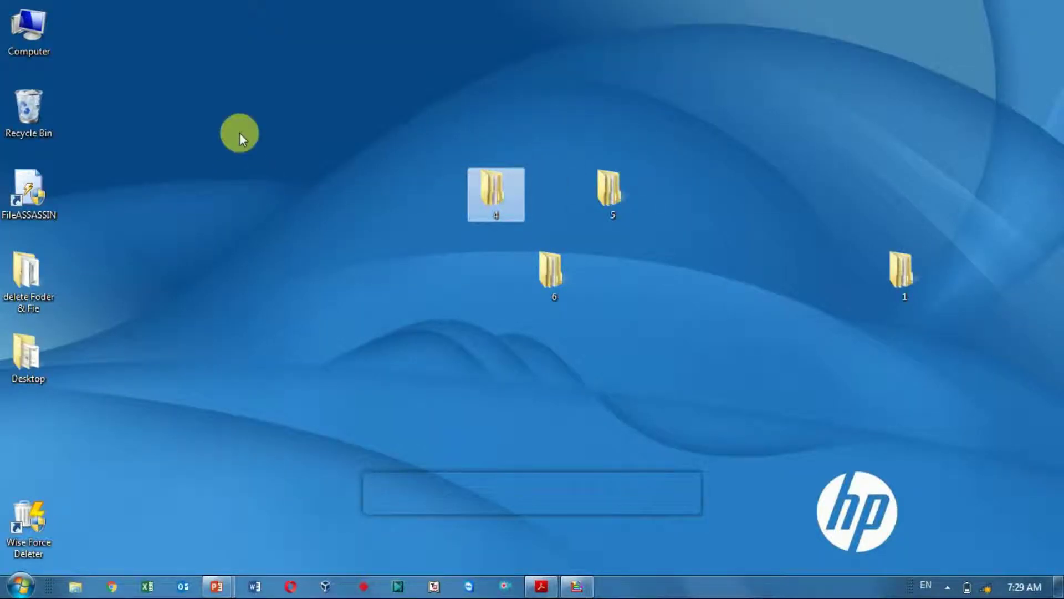
# Check what is locking folder 4 on the desktop with LockHunter and bring its window to the front
pyautogui.rightClick(489, 201)
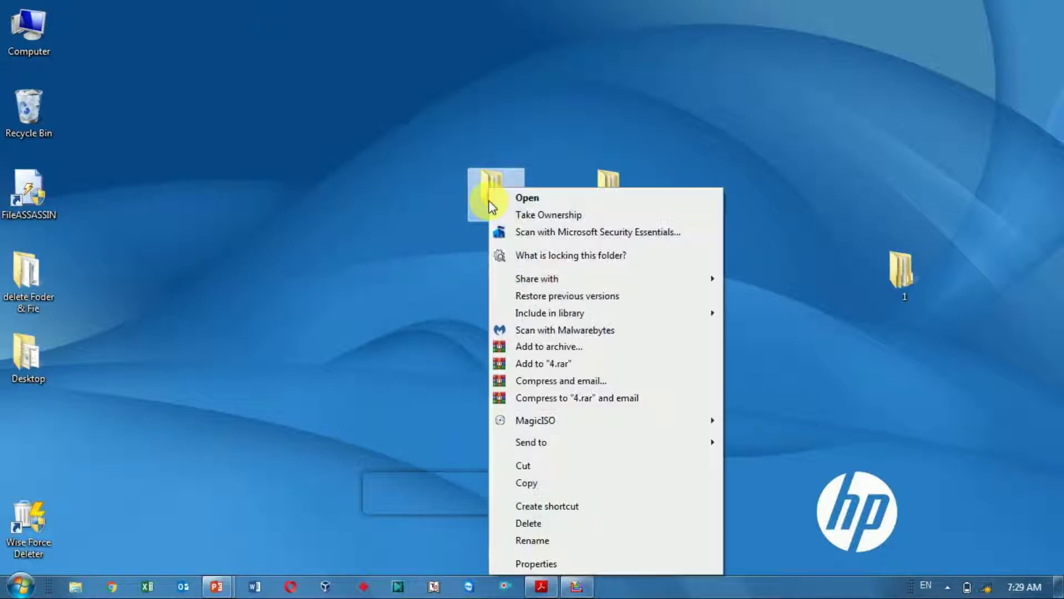
pyautogui.click(541, 257)
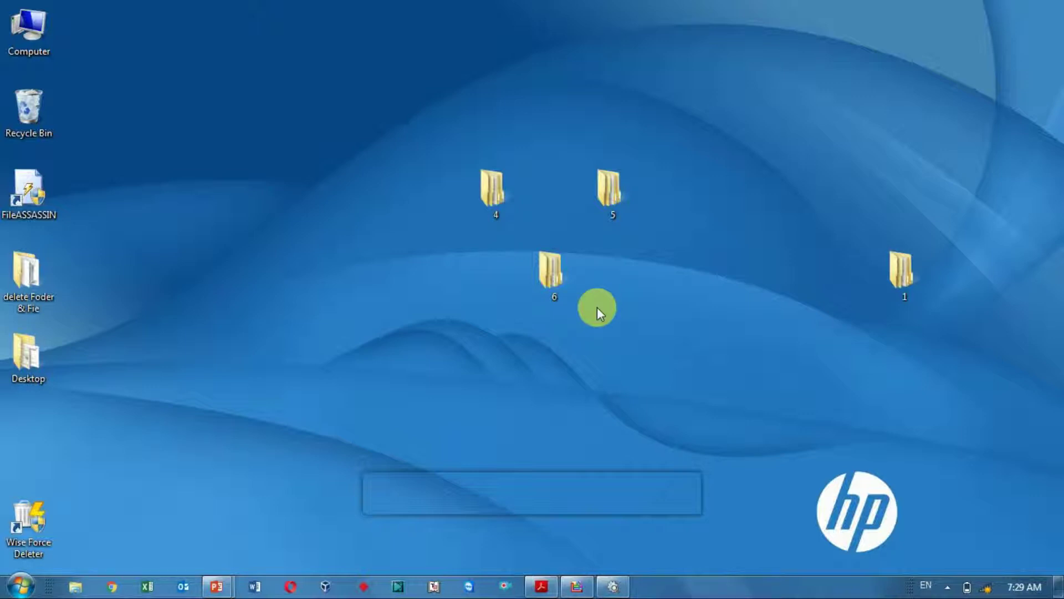
pyautogui.press('4')
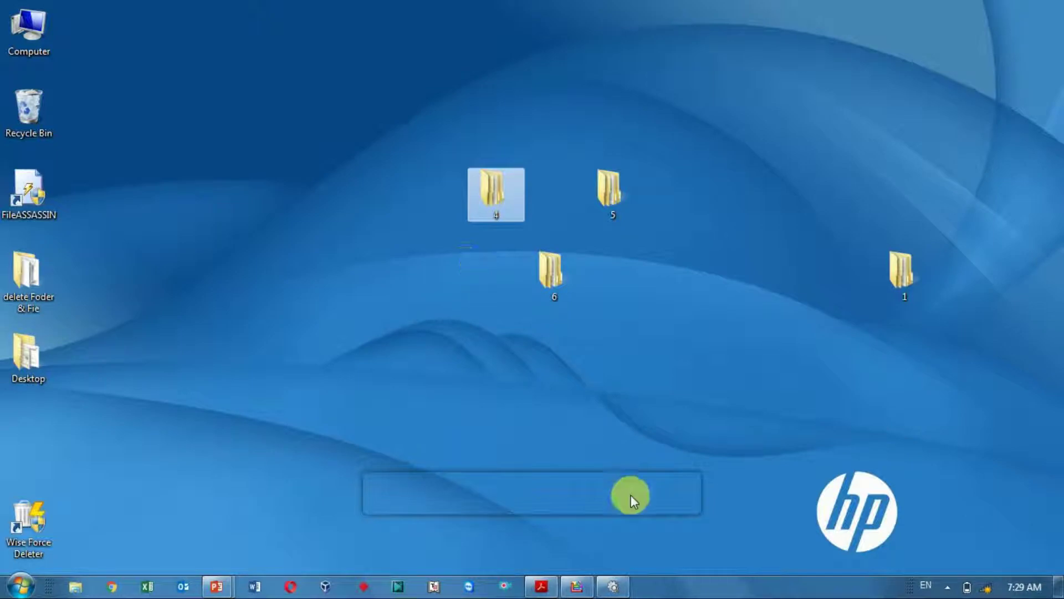
pyautogui.click(612, 586)
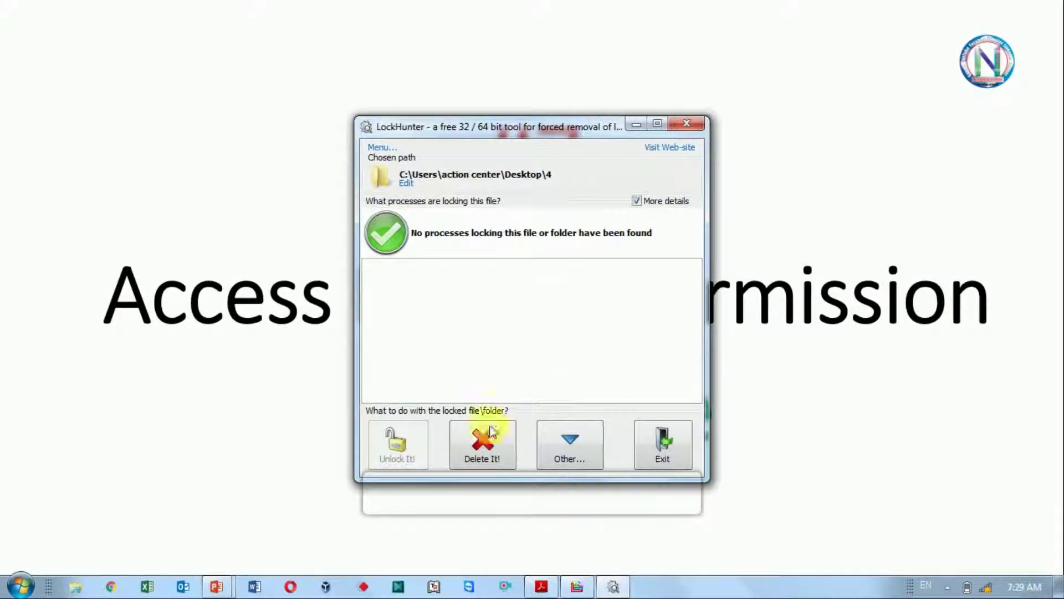
# Try to delete folder 4 with LockHunter, schedule its deletion at the next system restart, and exit LockHunter
pyautogui.click(492, 455)
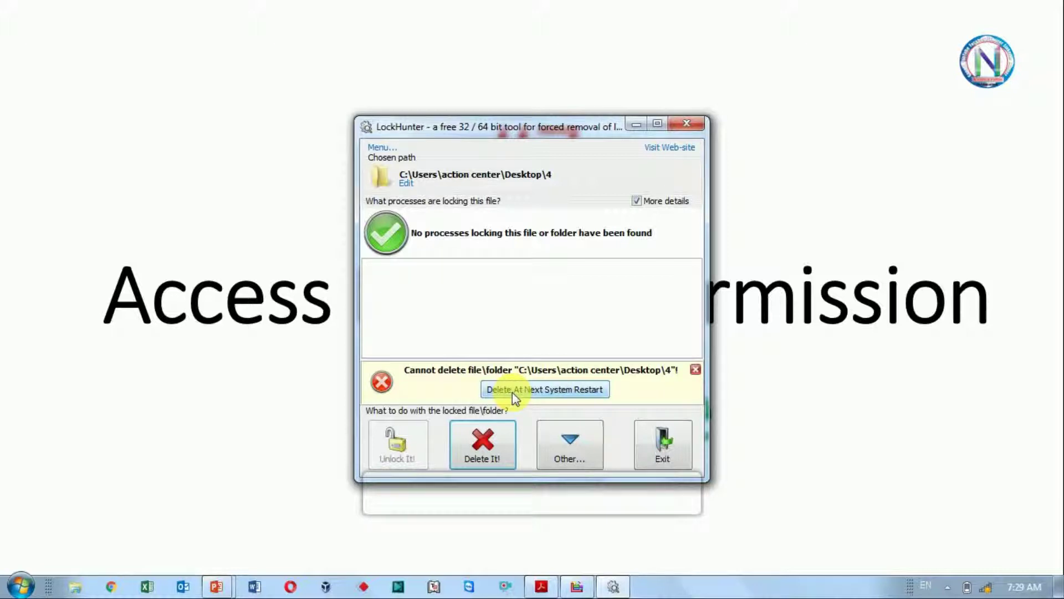
pyautogui.click(544, 389)
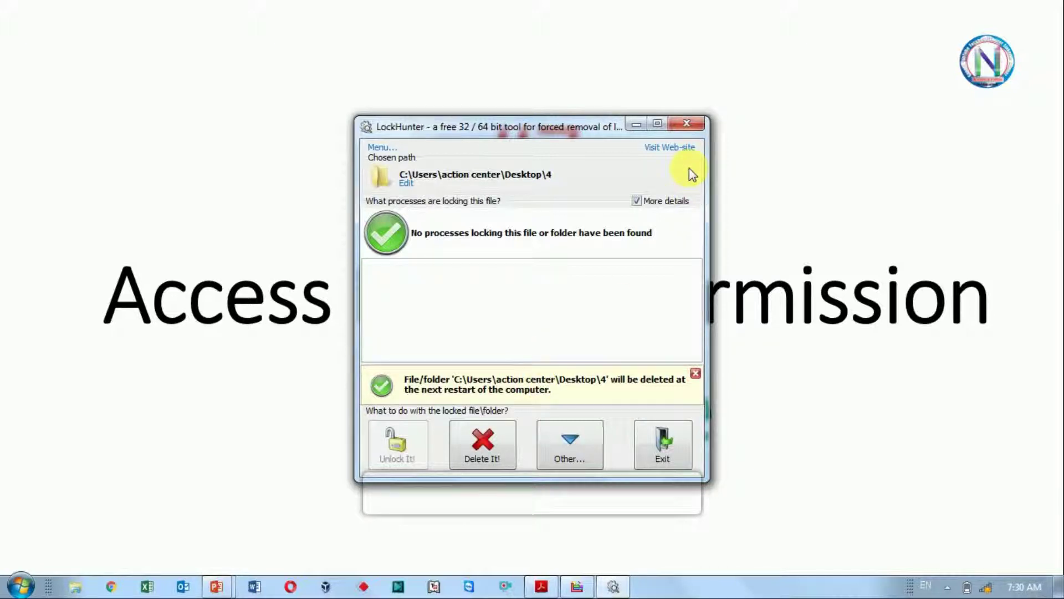
pyautogui.click(665, 445)
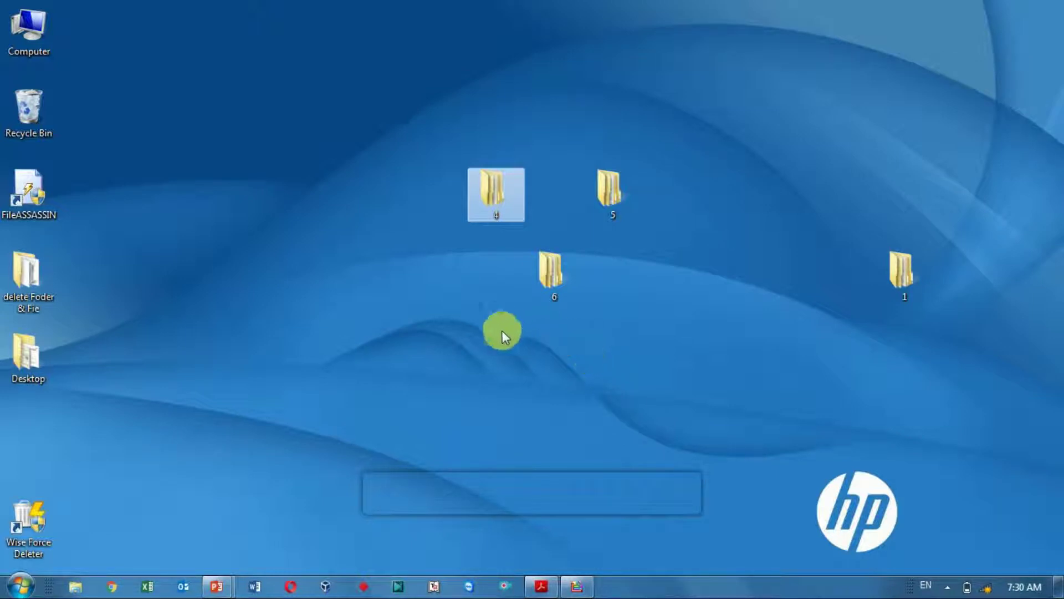
pyautogui.click(548, 281)
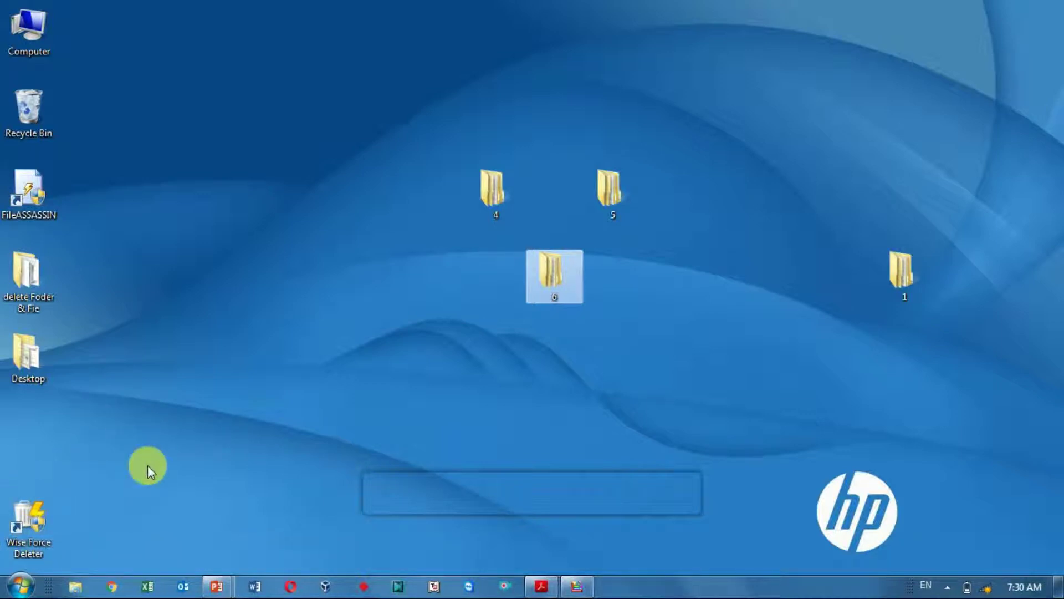
pyautogui.click(277, 223)
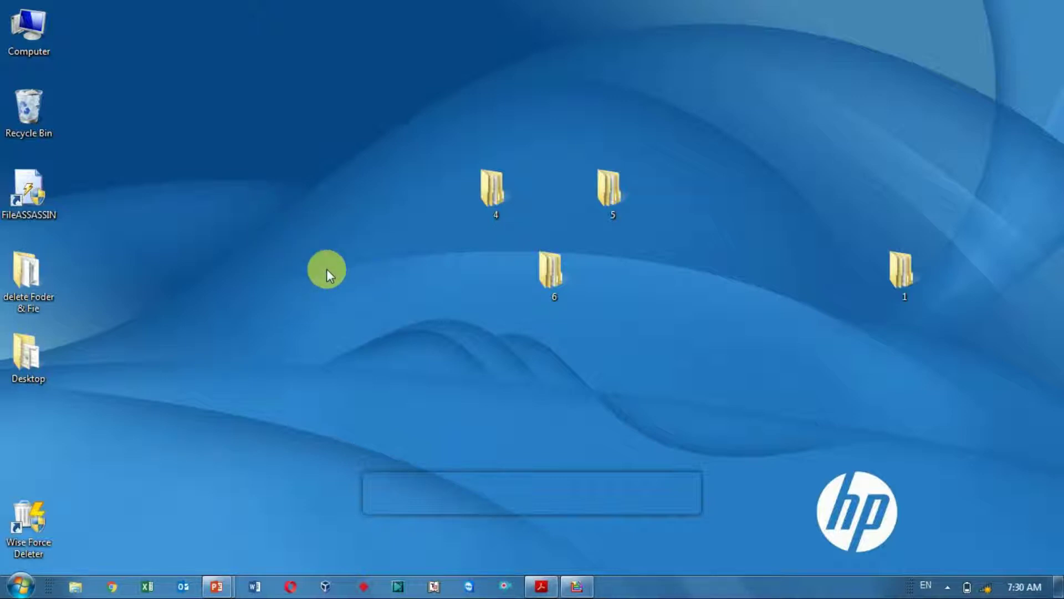
# Switch to the PowerPoint slide show and advance to slide #8, Multi System Application with RUN Command
pyautogui.hotkey('alt', 'Tab')
pyautogui.hotkey('alt', 'Tab')
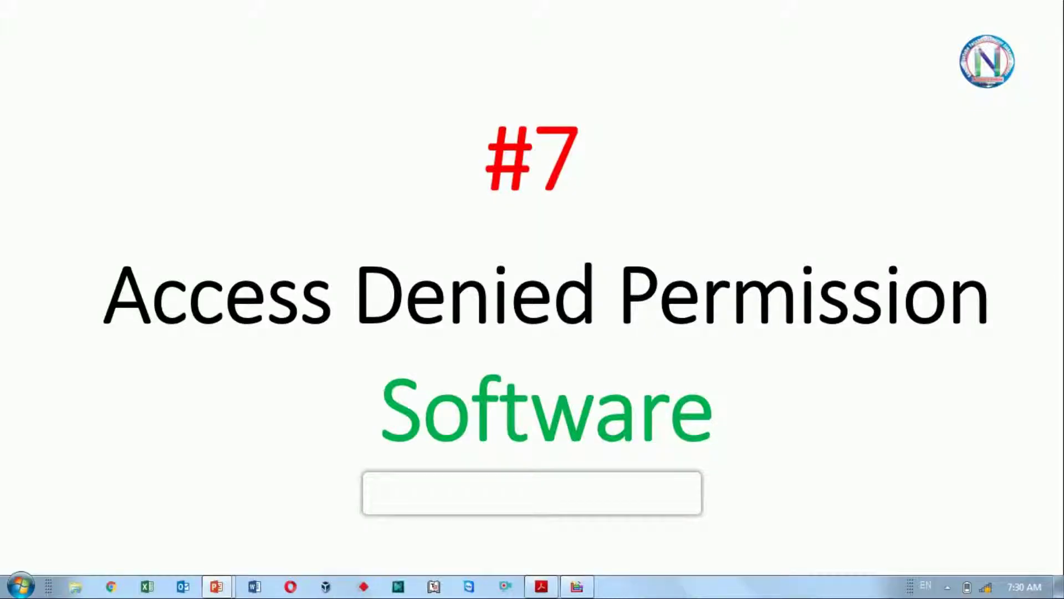
pyautogui.click(530, 227)
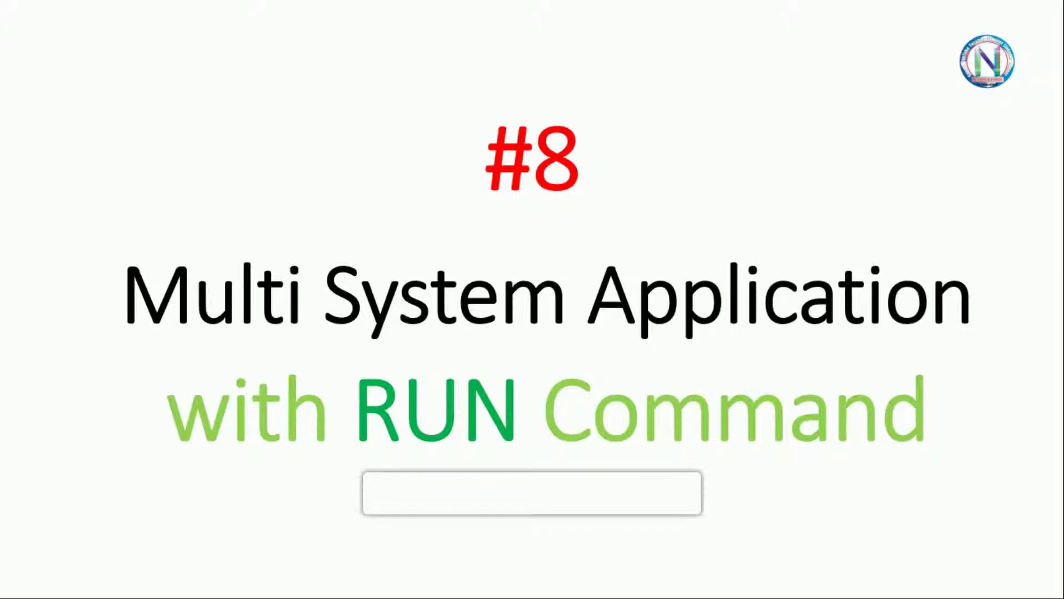
# Switch to Windows Command for Run Applications.pdf in Acrobat Reader and look through its table of functions and Run commands
pyautogui.hotkey('alt', 'Tab')
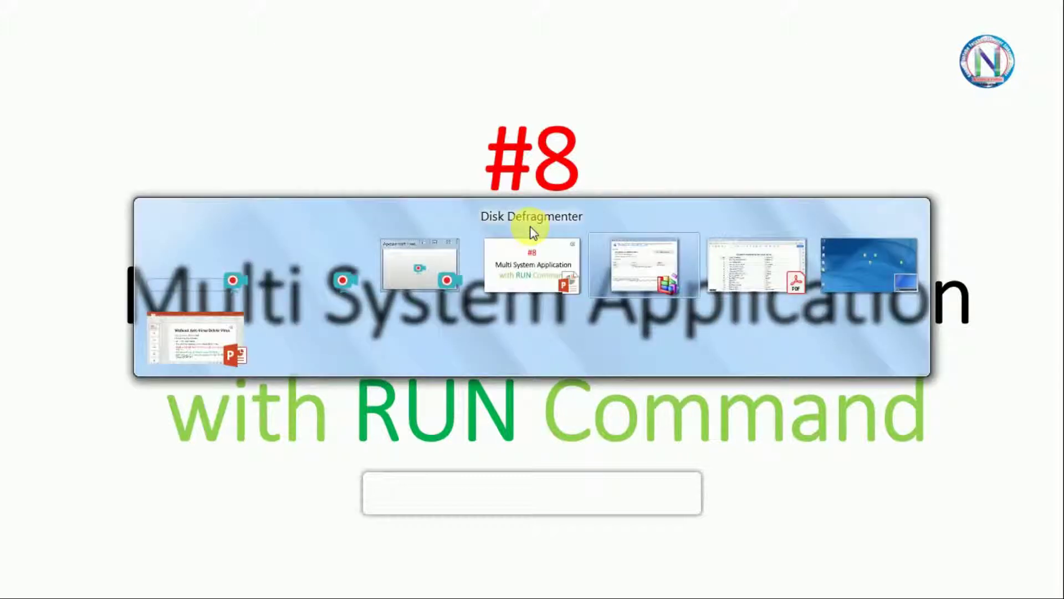
pyautogui.hotkey('alt', 'Tab')
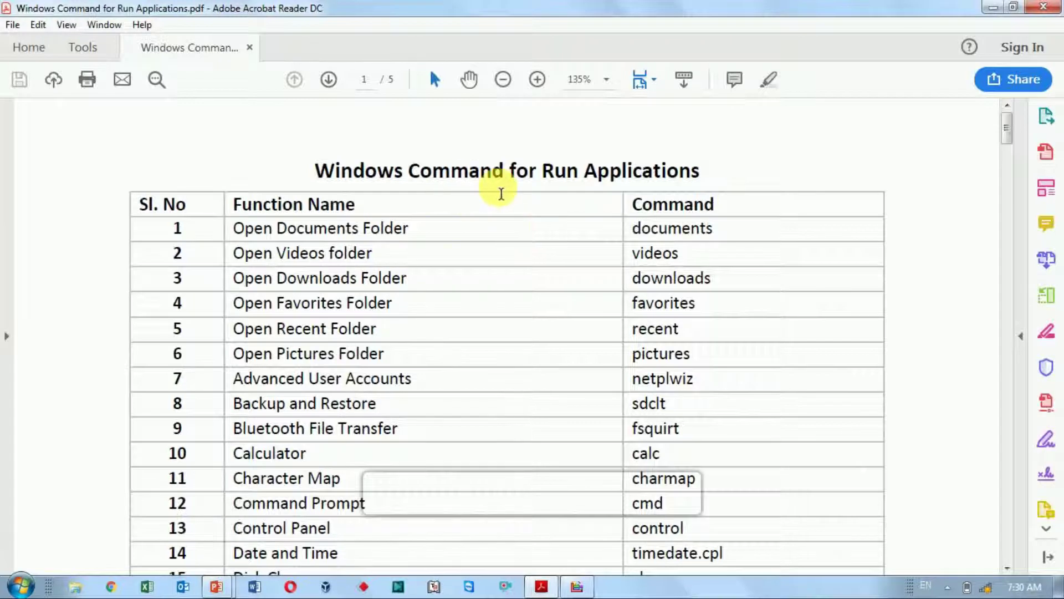
pyautogui.click(773, 211)
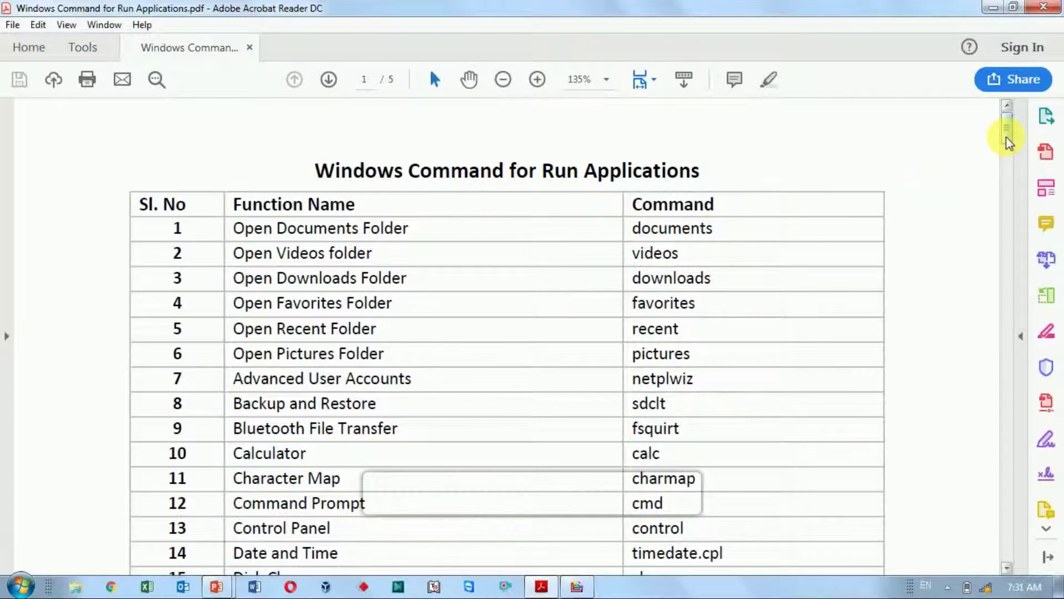
pyautogui.moveTo(1008, 136); pyautogui.dragTo(1008, 150)
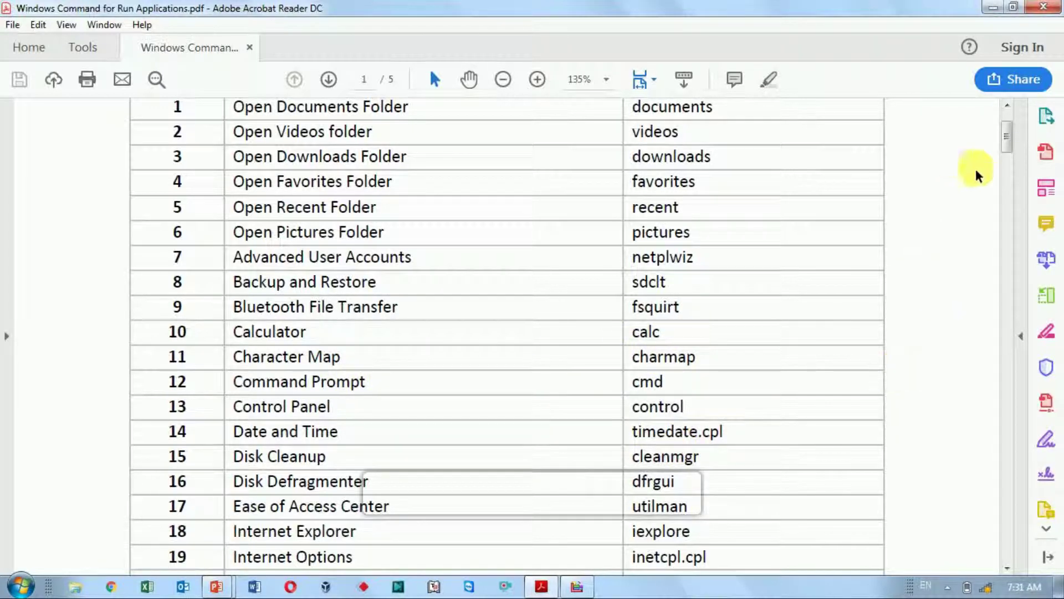
pyautogui.moveTo(1009, 146); pyautogui.dragTo(1010, 171)
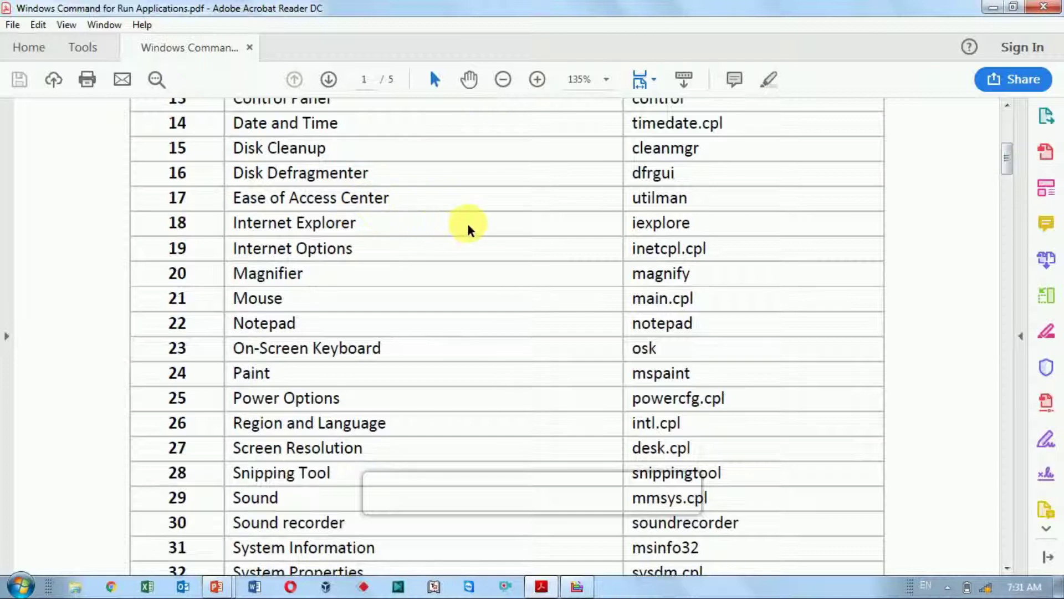